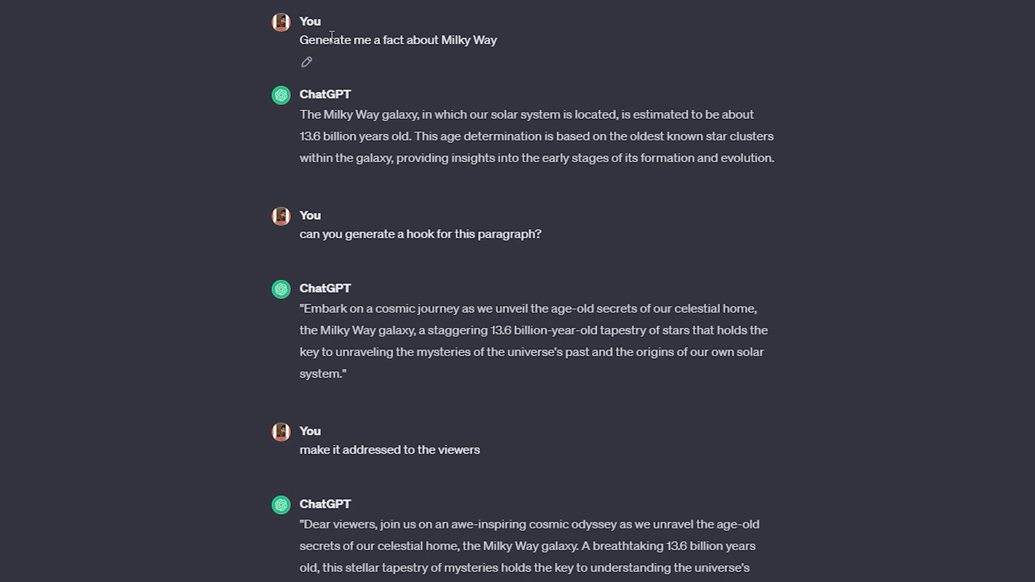
- Examine the Milky Way conversation in ChatGPT: the fact prompt, the hook request, the viewer-addressed rewrite and the 200 million stars example
left_click_drag(329, 42, 489, 49)
left_click(477, 52)
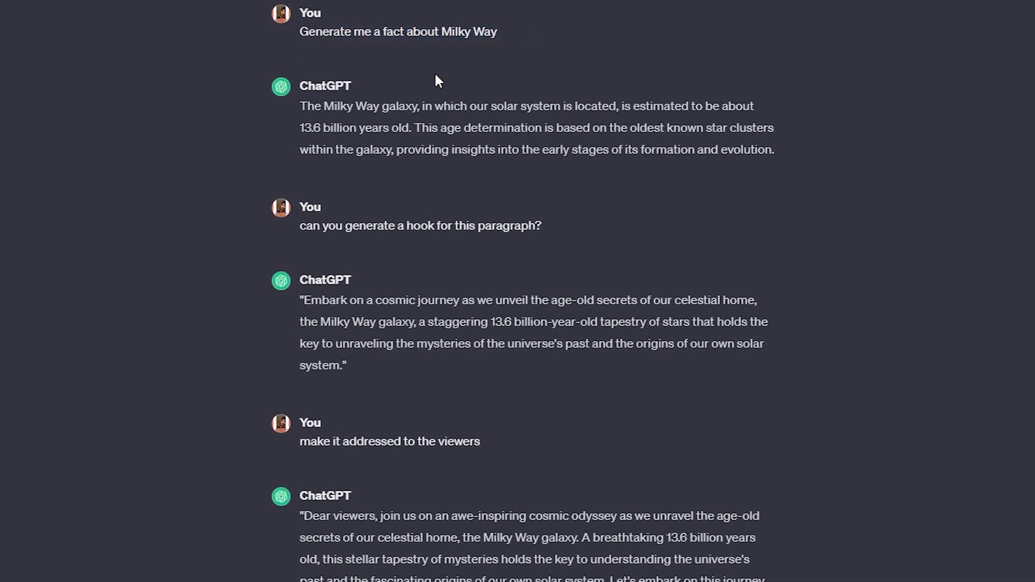
left_click_drag(297, 96, 739, 157)
left_click(854, 151)
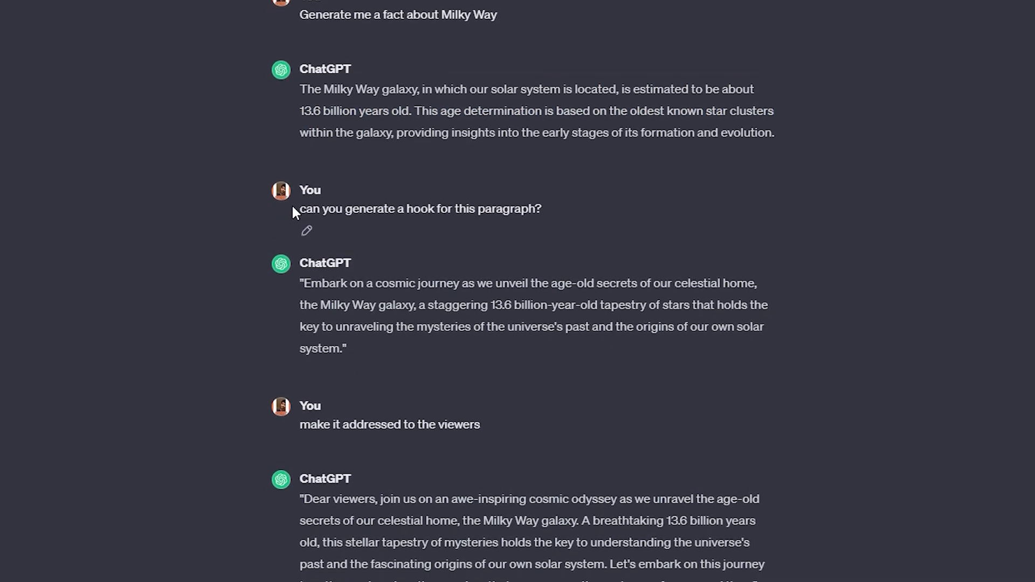
left_click_drag(294, 208, 542, 212)
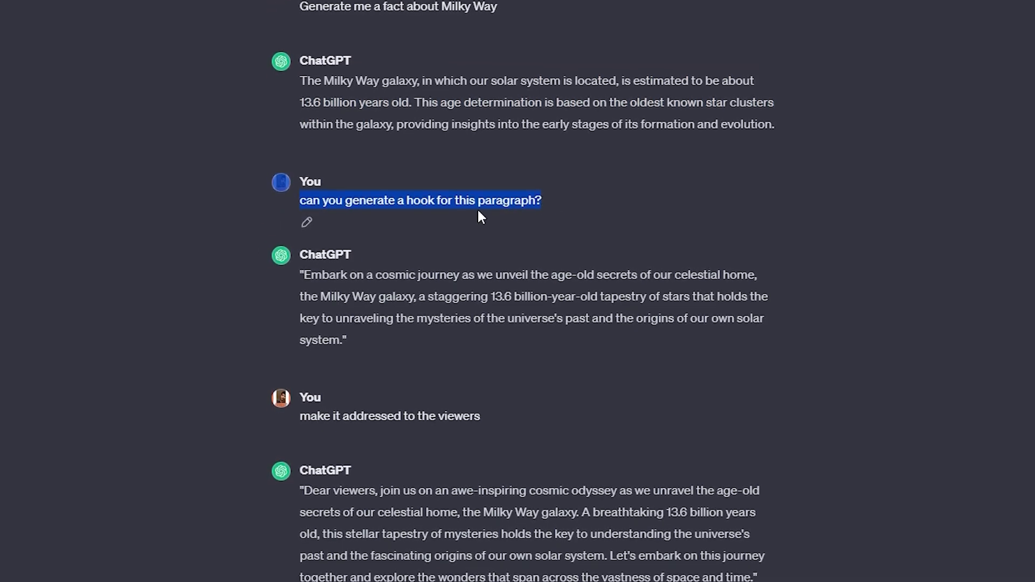
left_click(467, 226)
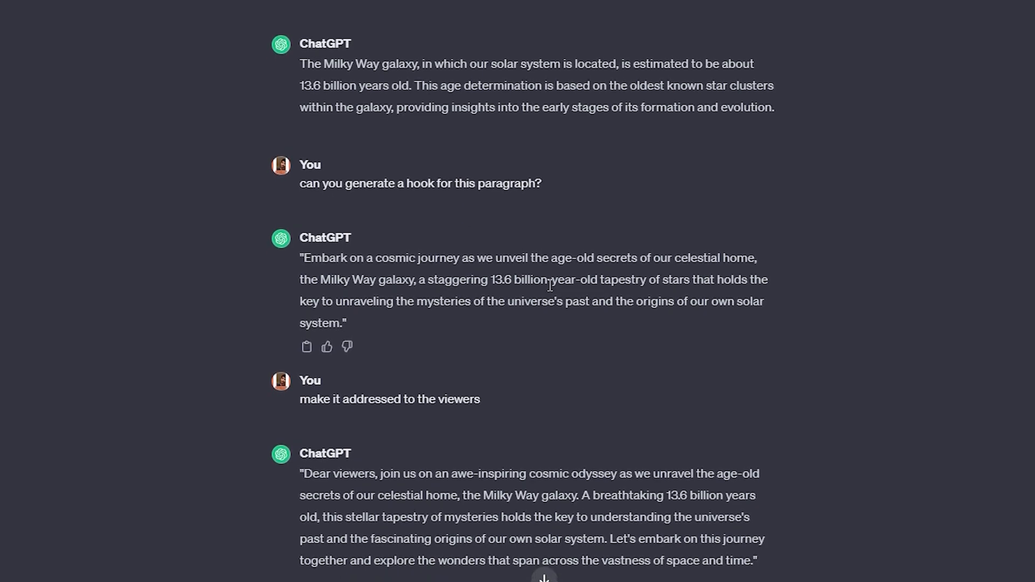
scroll(481, 283, "down", 3)
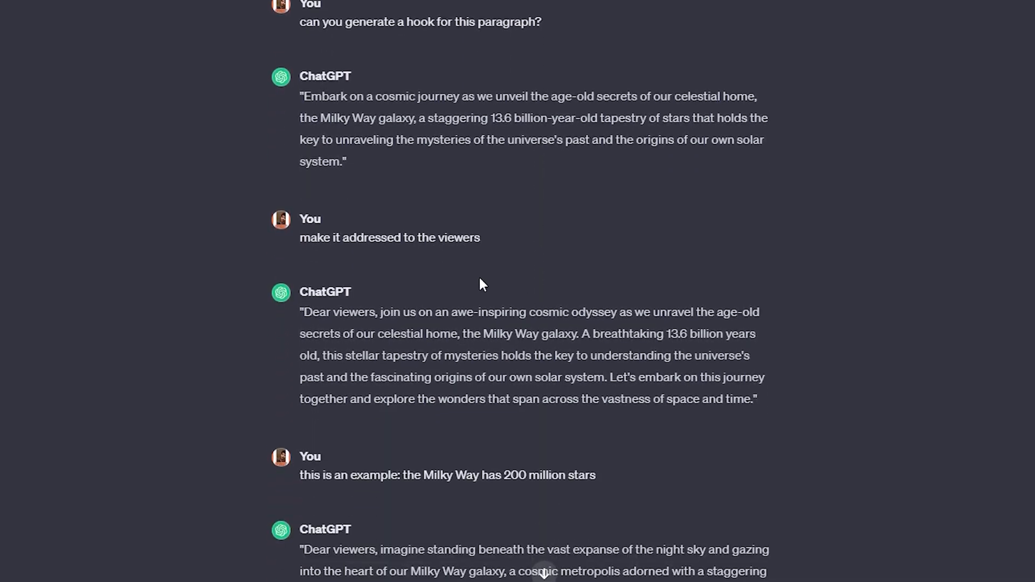
left_click_drag(294, 229, 481, 239)
left_click(482, 244)
scroll(469, 243, "down", 2)
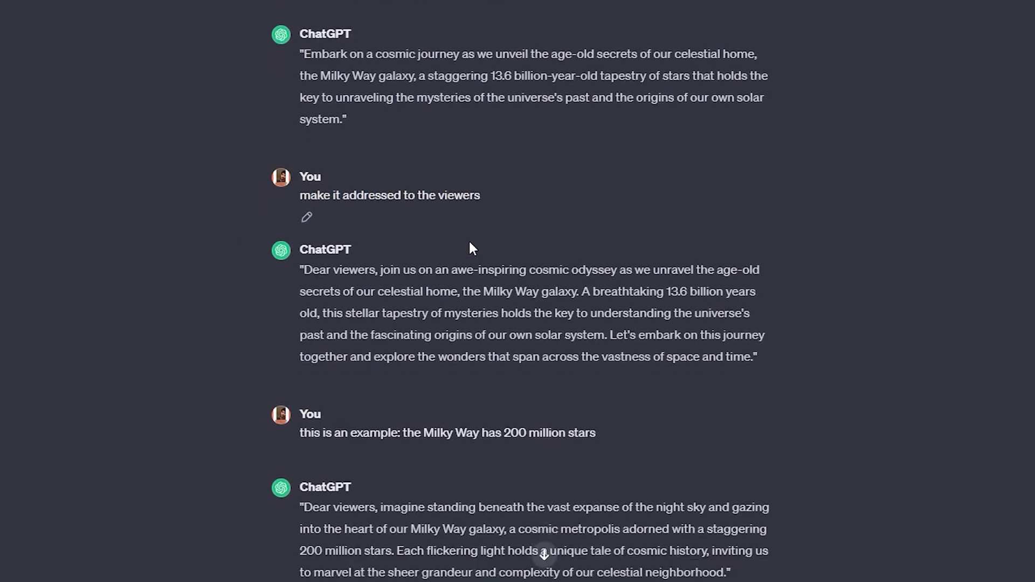
left_click_drag(619, 370, 296, 365)
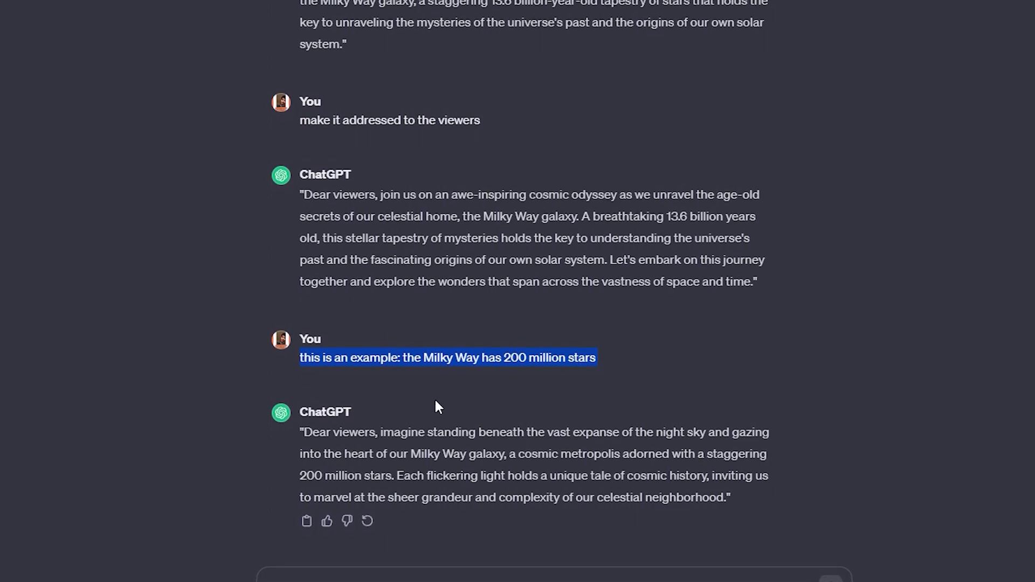
left_click(393, 343)
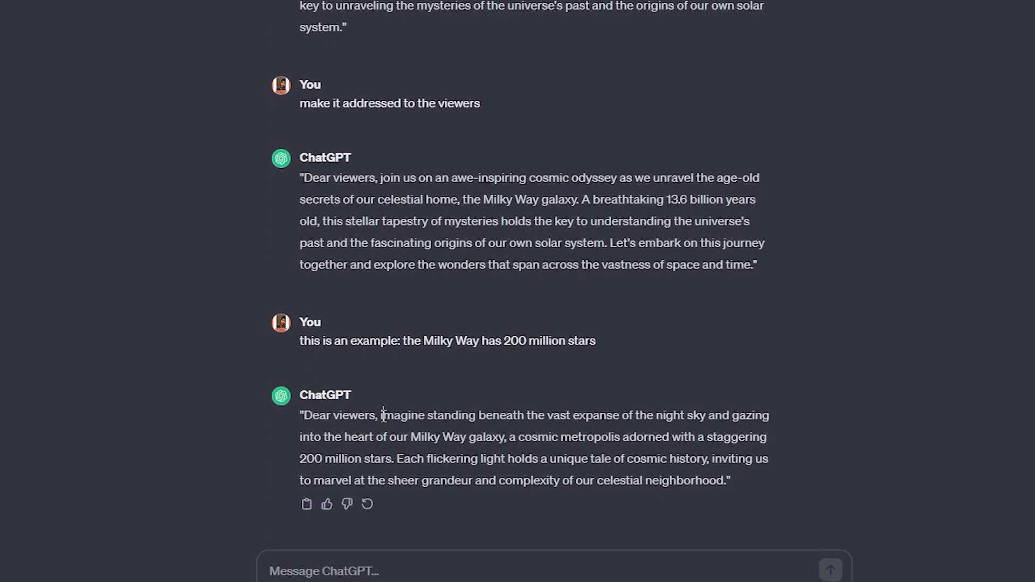
left_click_drag(385, 419, 392, 453)
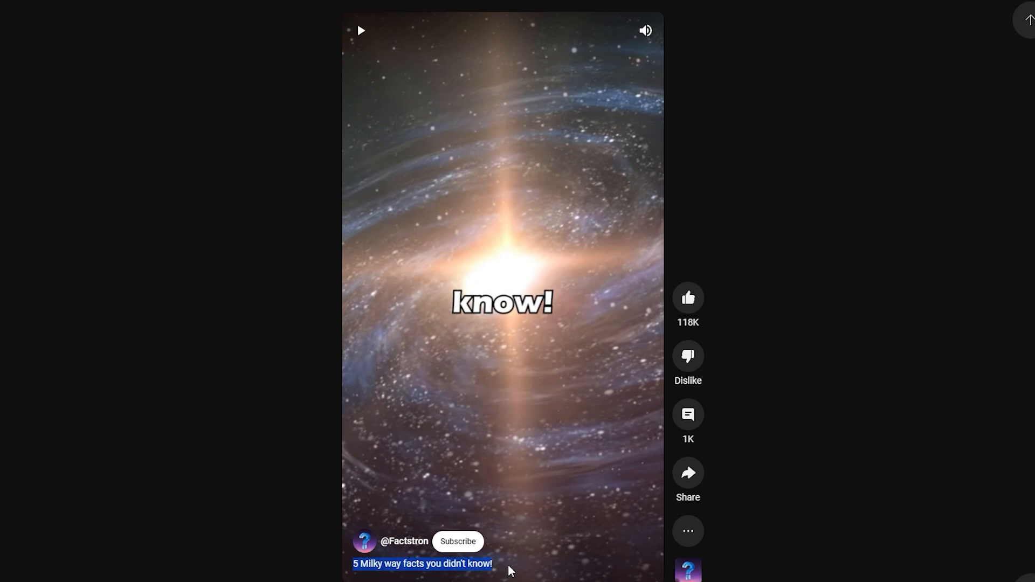
- Copy the share link of the YouTube Short "5 Milky way facts you didn't know!"
left_click(919, 439)
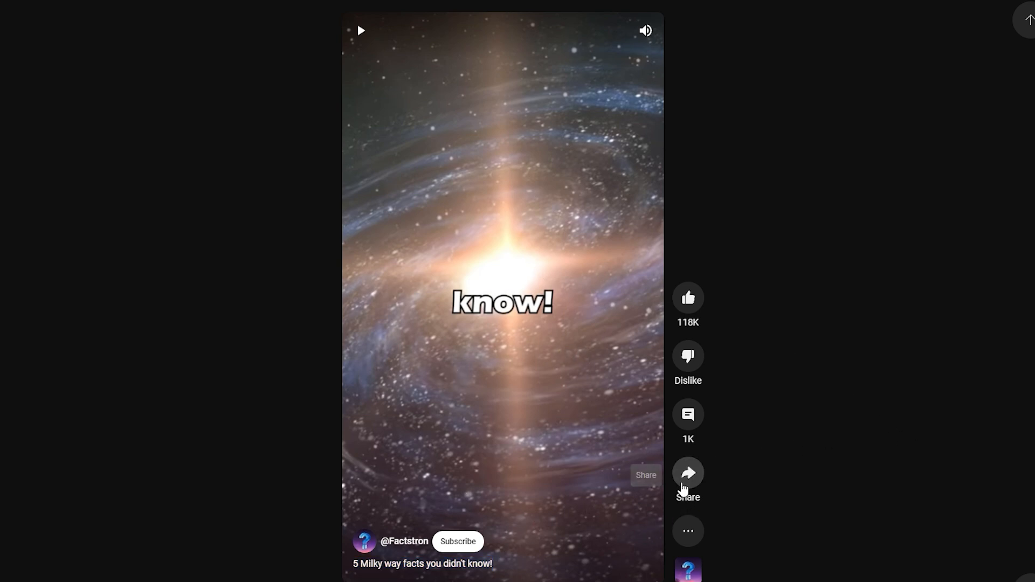
left_click(695, 487)
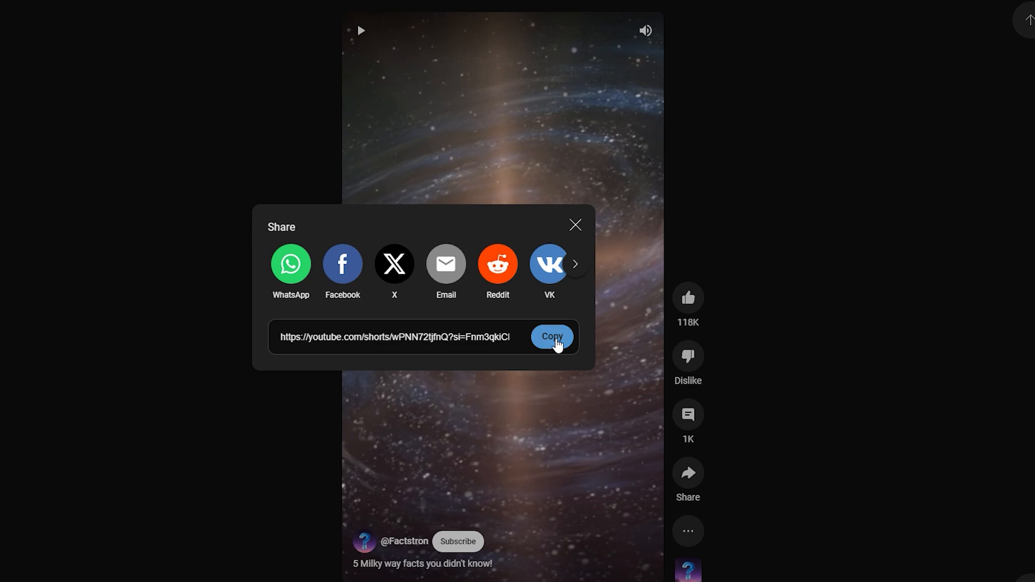
left_click(552, 337)
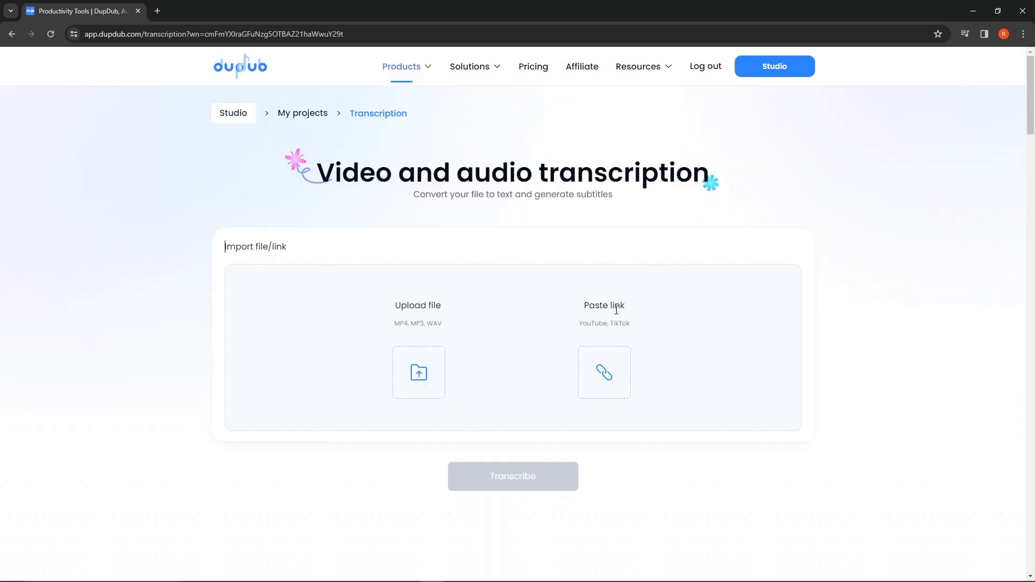
- Transcribe the copied YouTube Shorts link in English with DupDub and select the transcript text
left_click(605, 373)
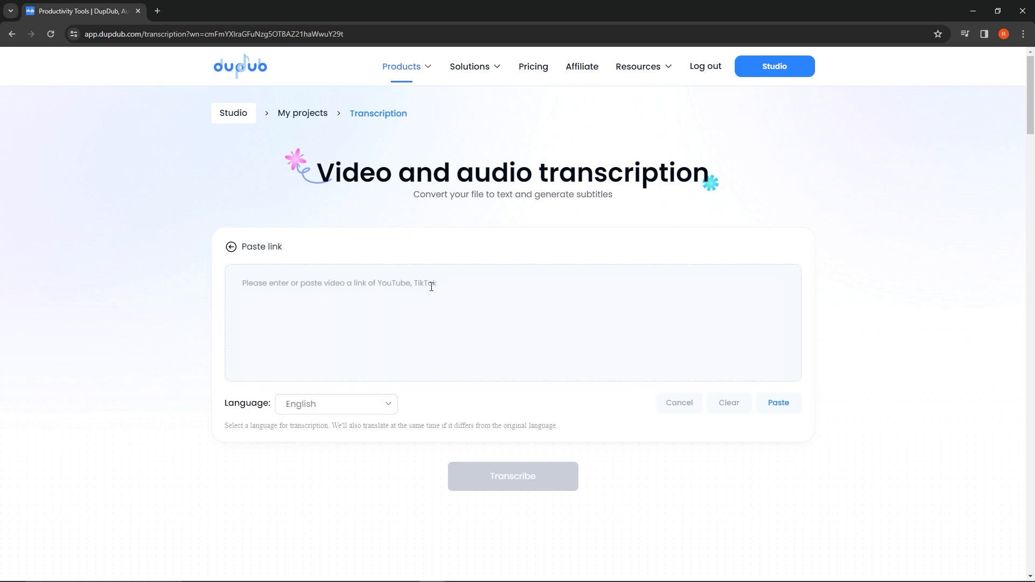
type("https://youtube.com/shorts/wPNN72tjfnQ?si=Fnm3qkiCLokRDB3C")
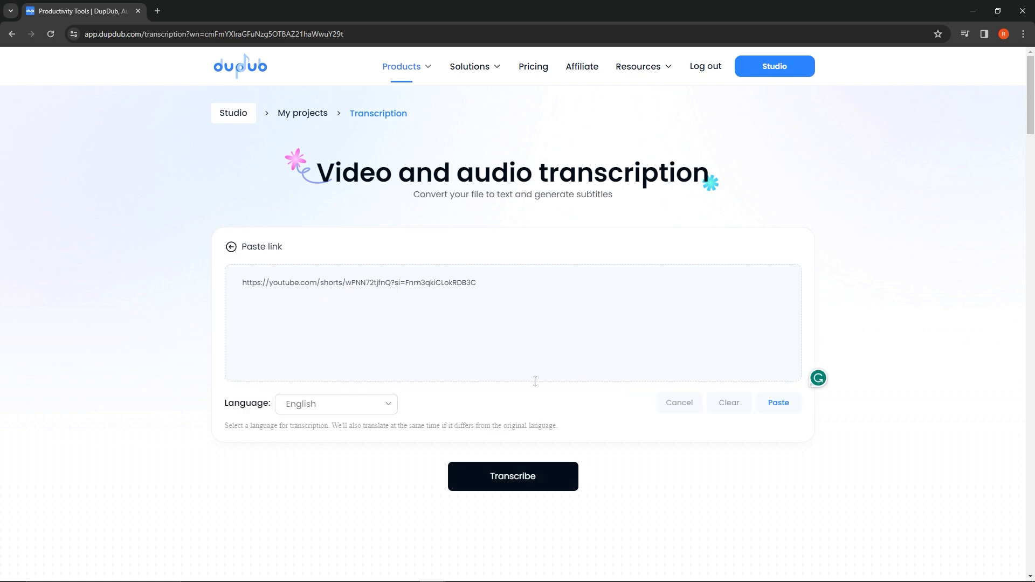
left_click(531, 479)
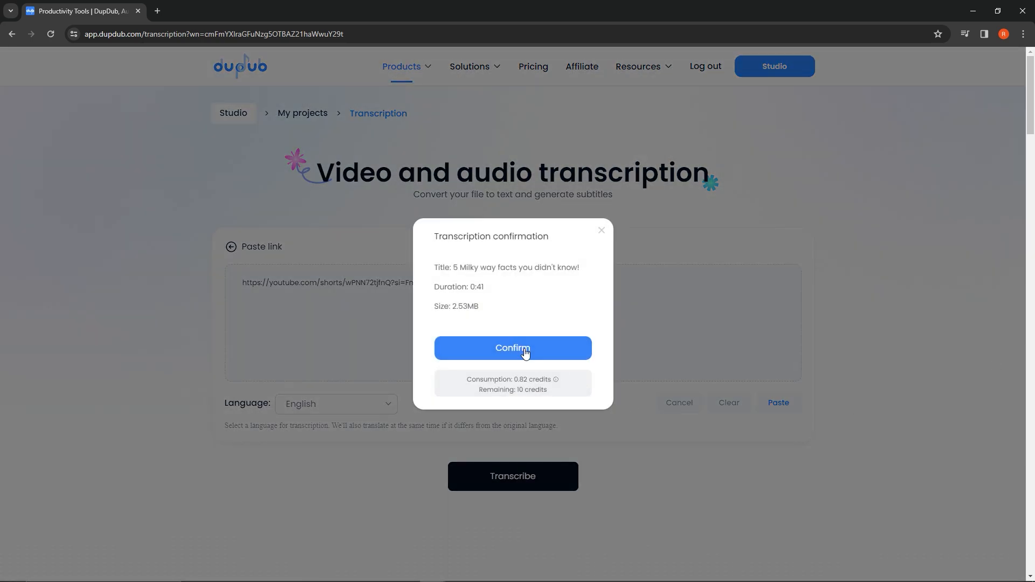
left_click(513, 344)
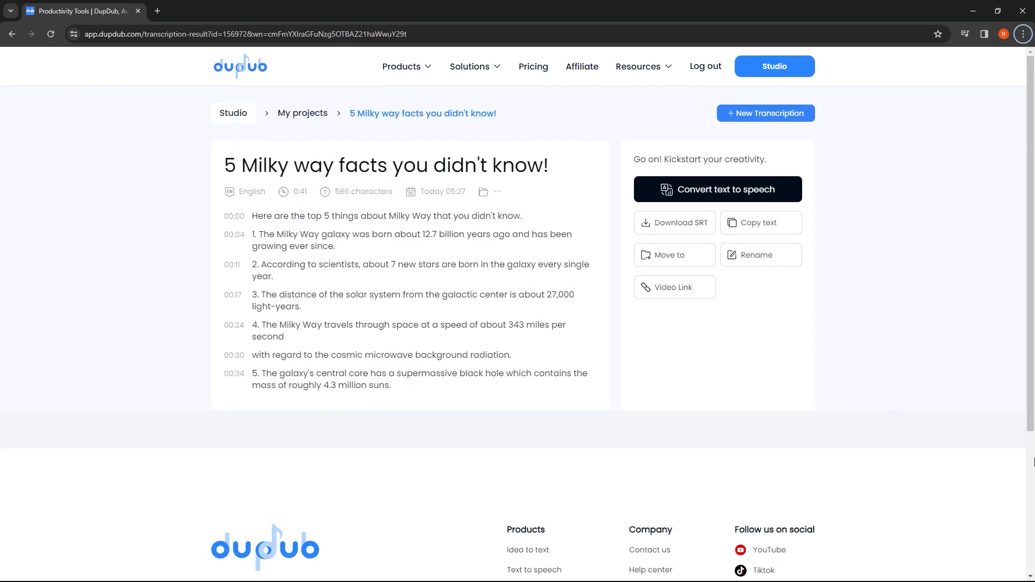
left_click_drag(422, 404, 257, 207)
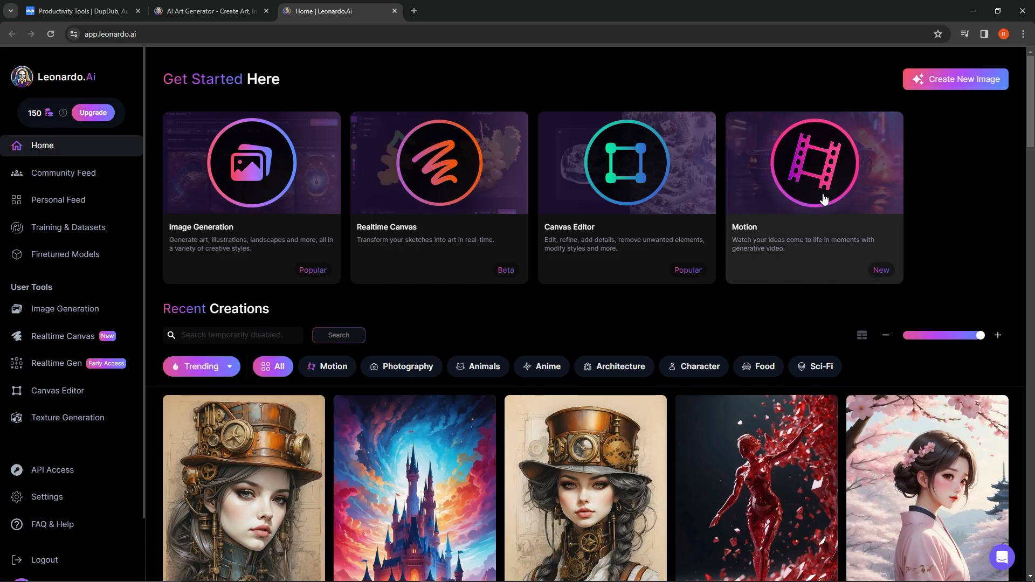
- Browse Leonardo.Ai's recent creations and the earlier space images in the image generation history
scroll(814, 238, "down", 5)
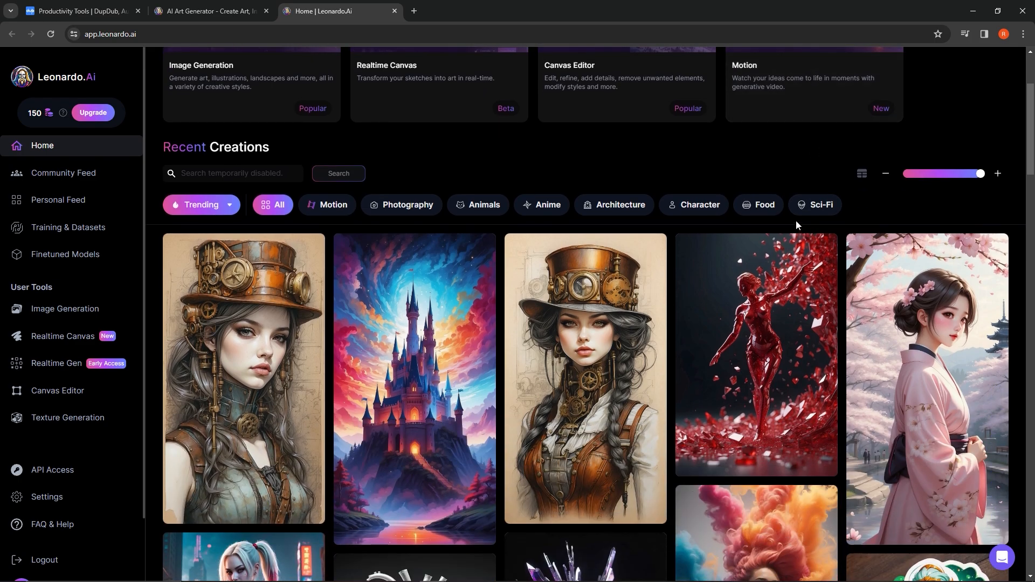
scroll(517, 310, "down", 1)
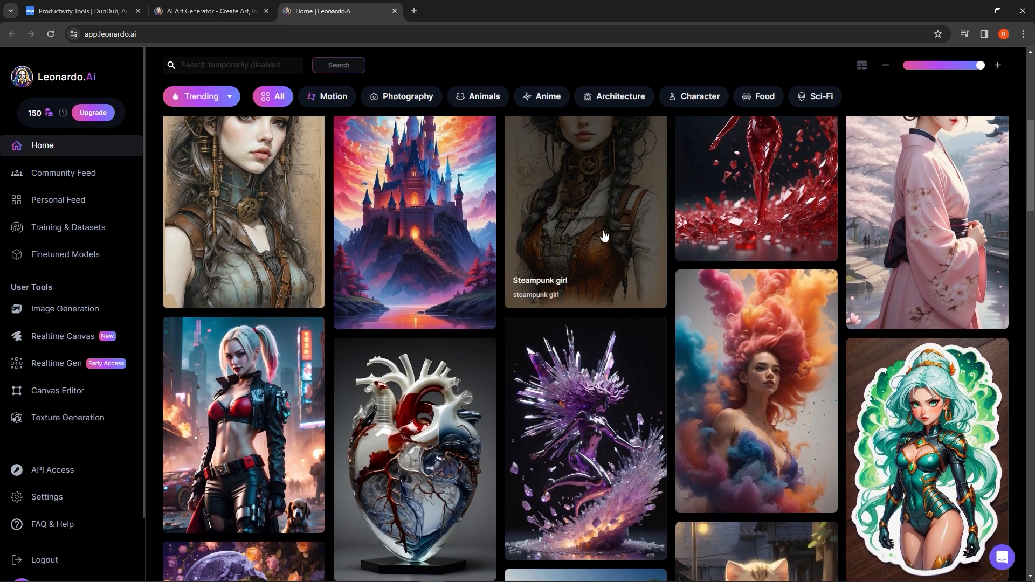
scroll(587, 323, "down", 8)
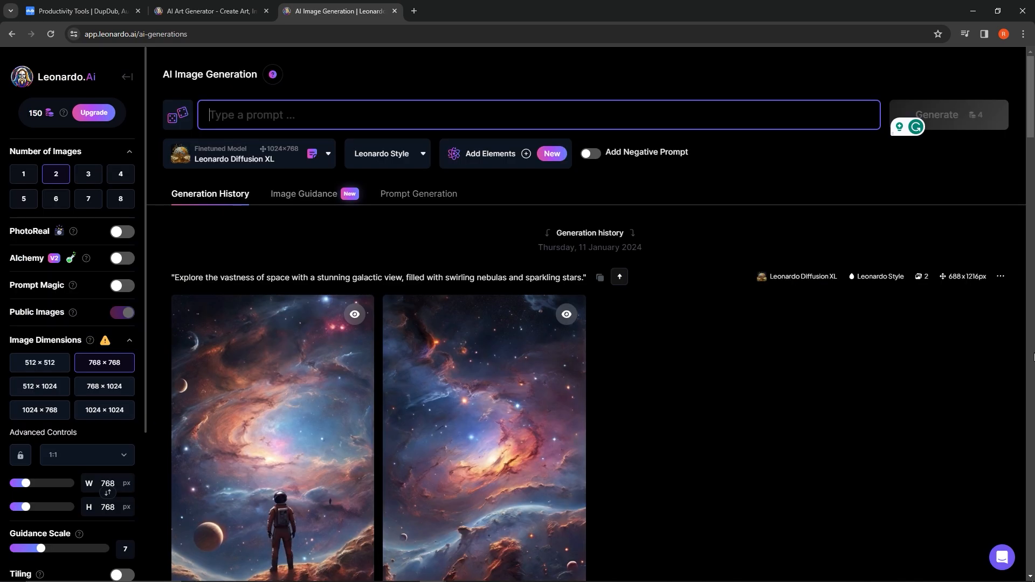
scroll(416, 418, "down", 6)
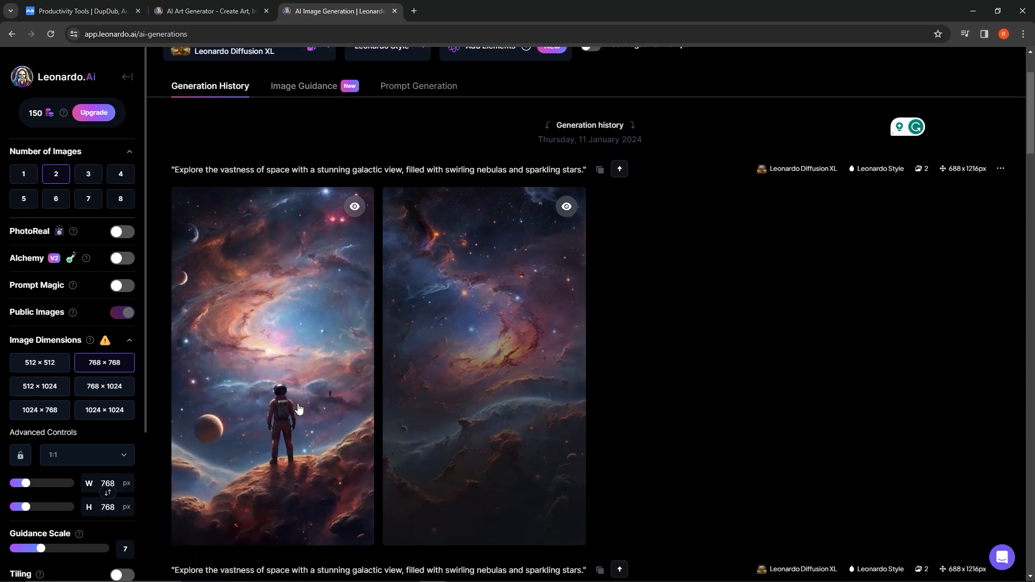
scroll(373, 416, "down", 1)
scroll(439, 405, "up", 8)
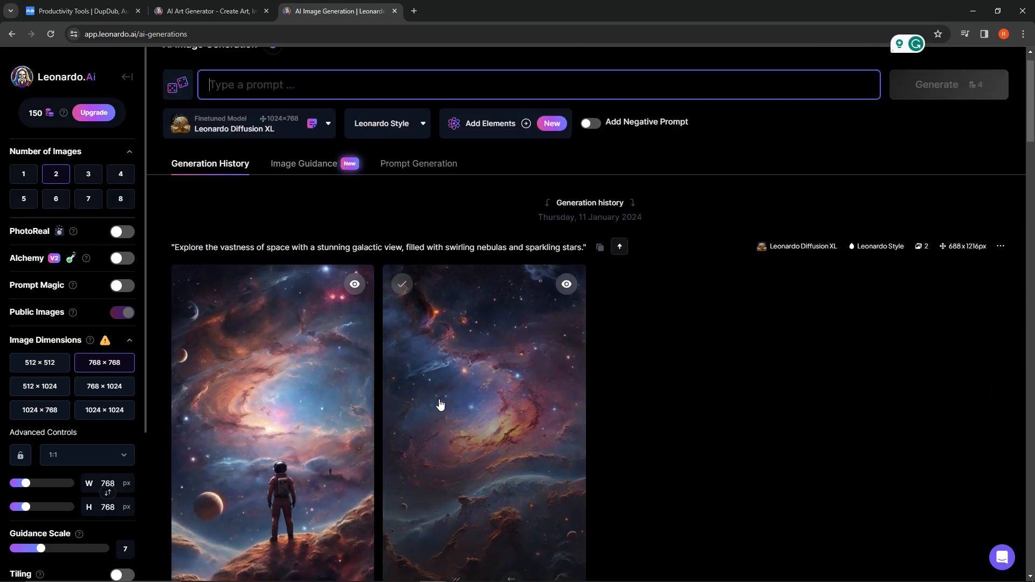
- Ideate four prompts from the basic idea "space" and generate images from the swirling galaxy and sparkling stars prompt
left_click(434, 197)
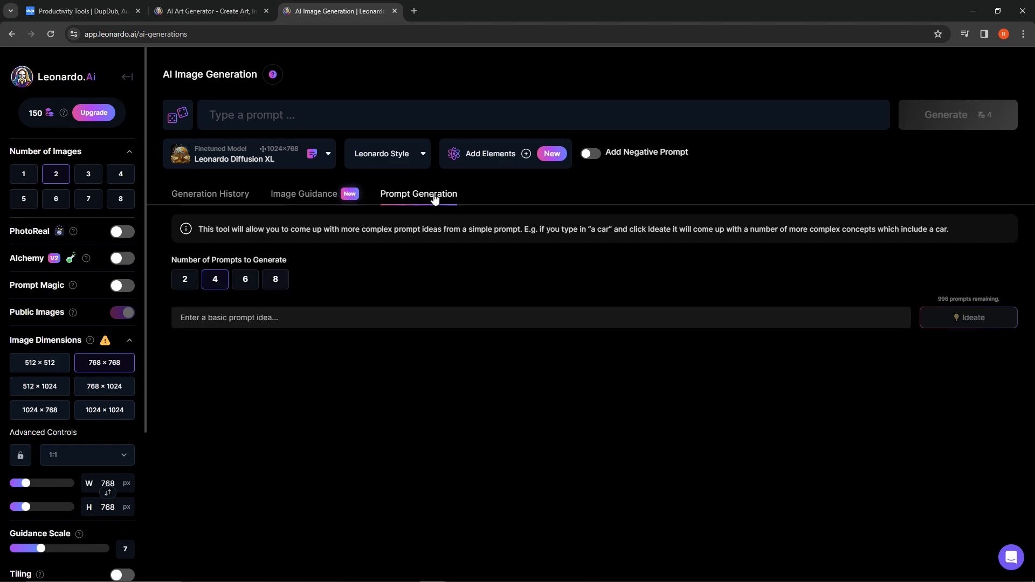
type("space")
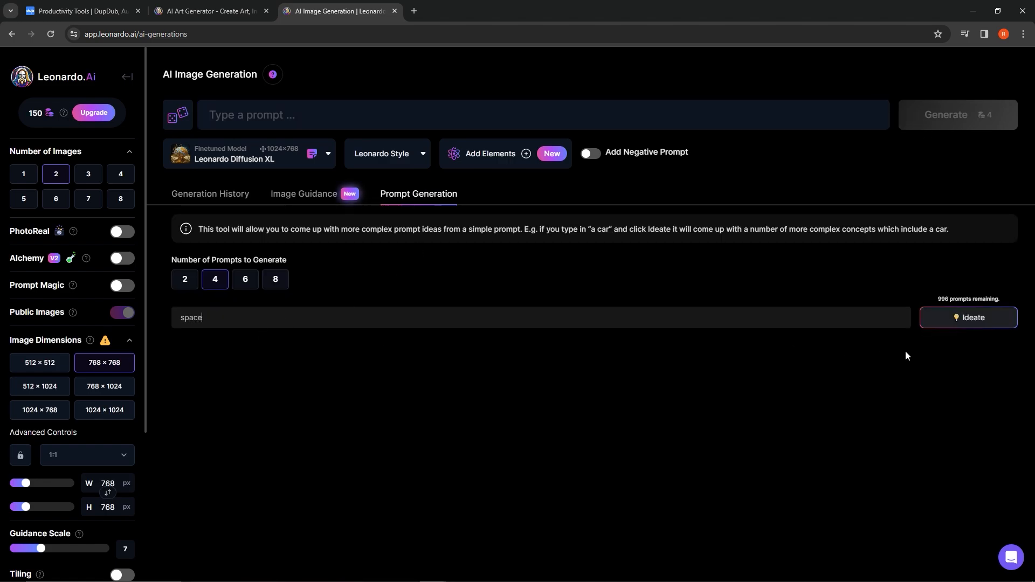
key("Return")
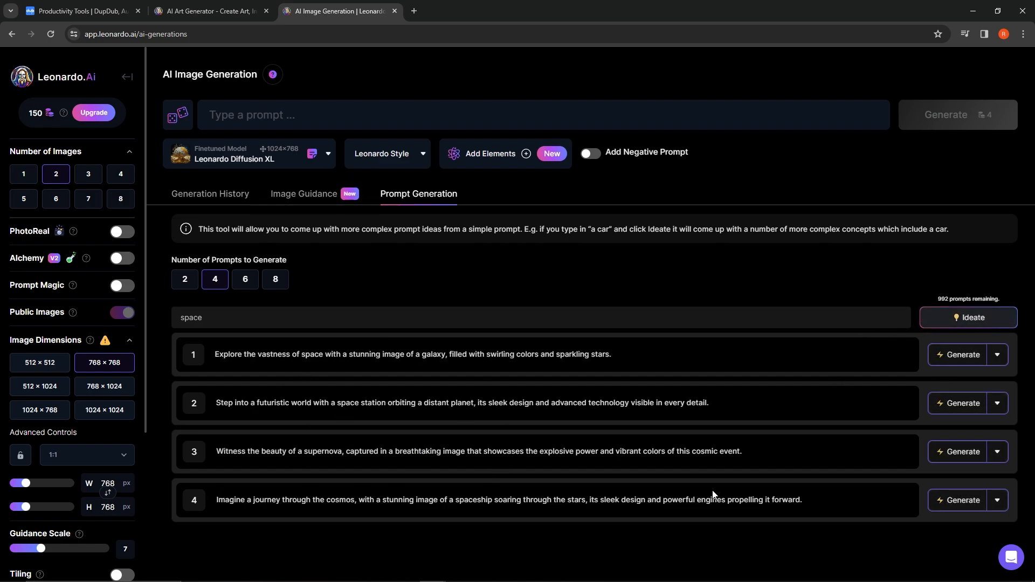
left_click(961, 356)
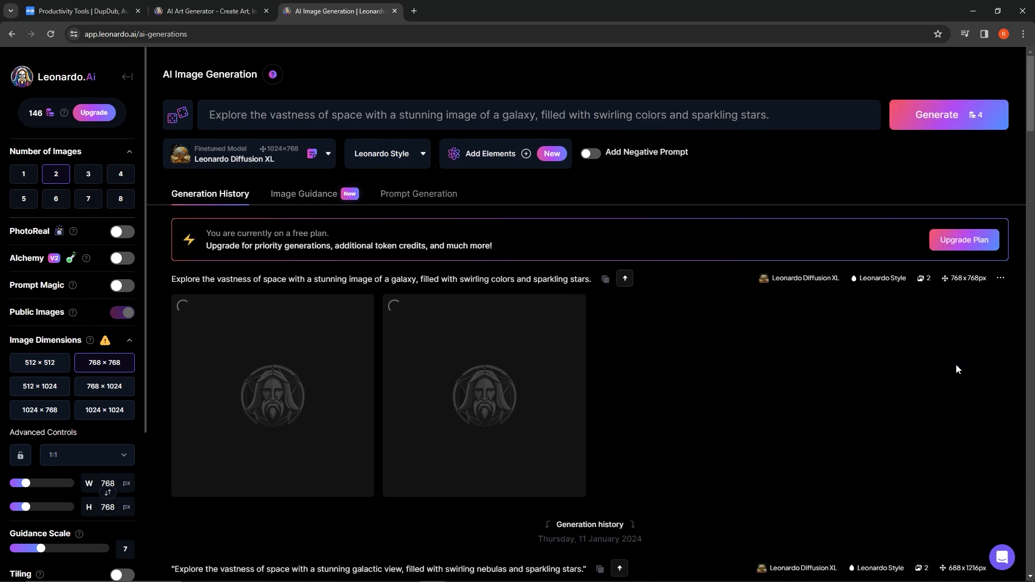
- Set the image aspect ratio to 9:16, generate two images from the galaxy prompt and look them over
left_click(98, 456)
left_click(86, 521)
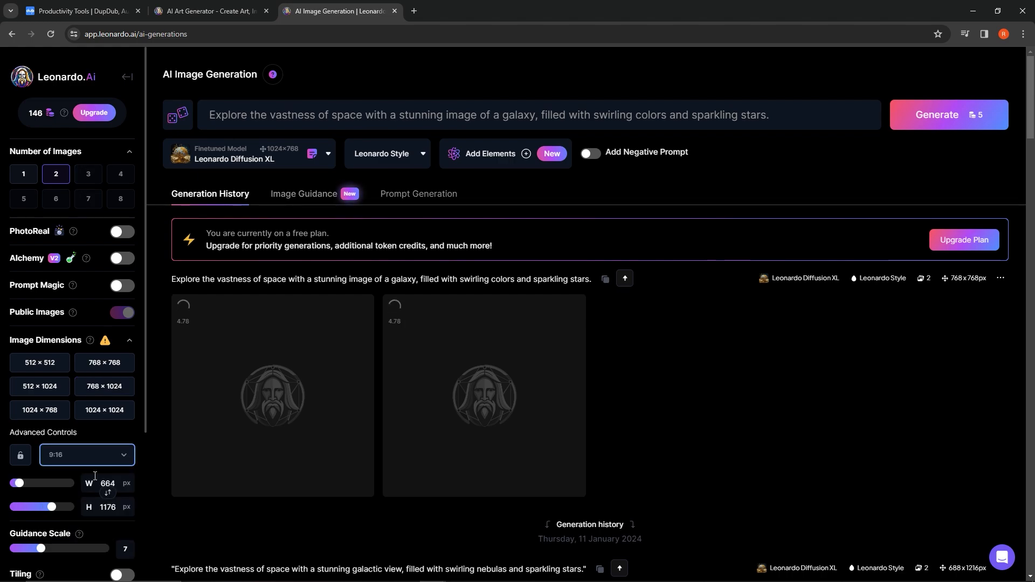
left_click(939, 123)
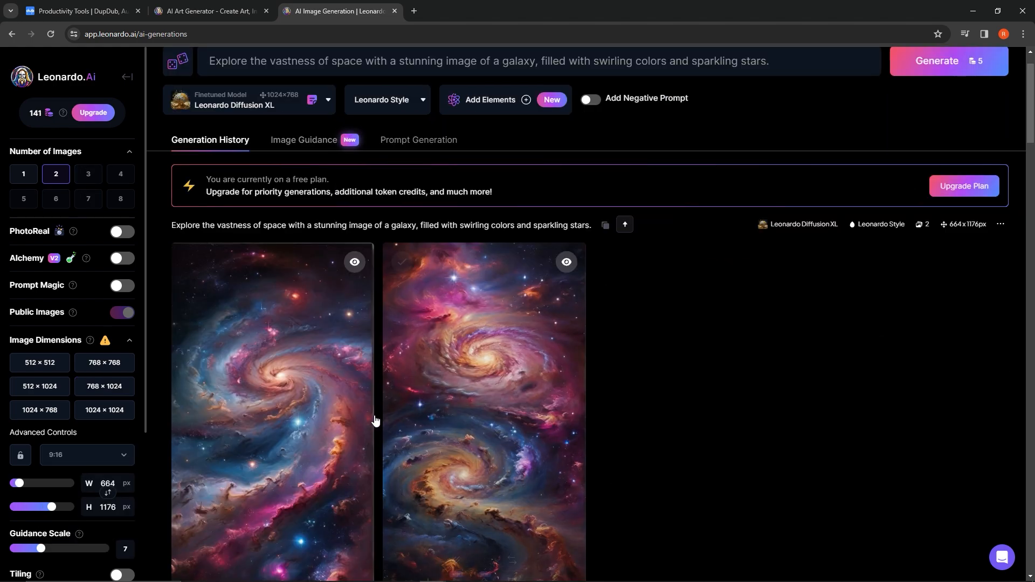
scroll(351, 409, "down", 3)
scroll(249, 420, "up", 4)
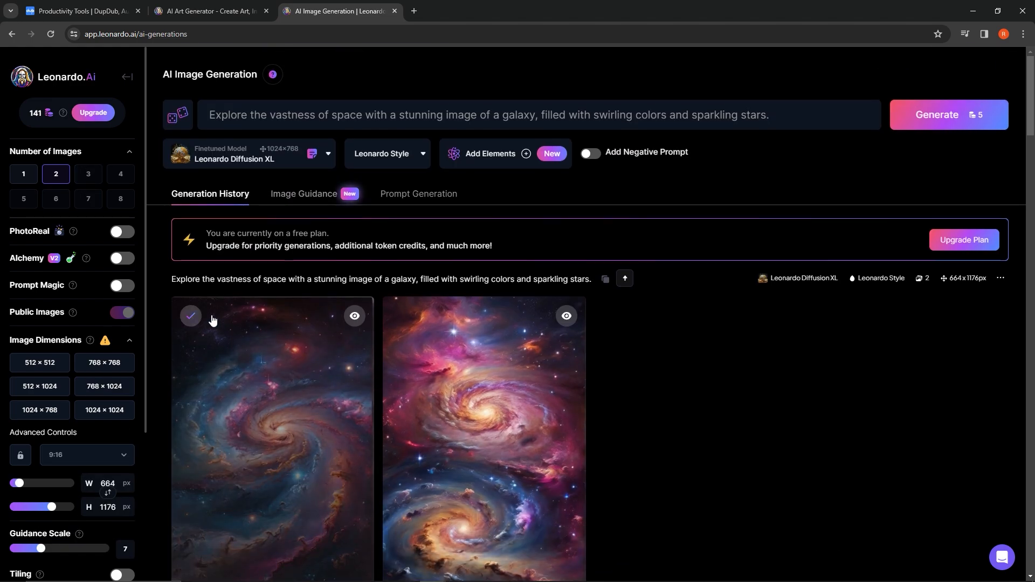
scroll(486, 369, "down", 2)
scroll(491, 370, "up", 2)
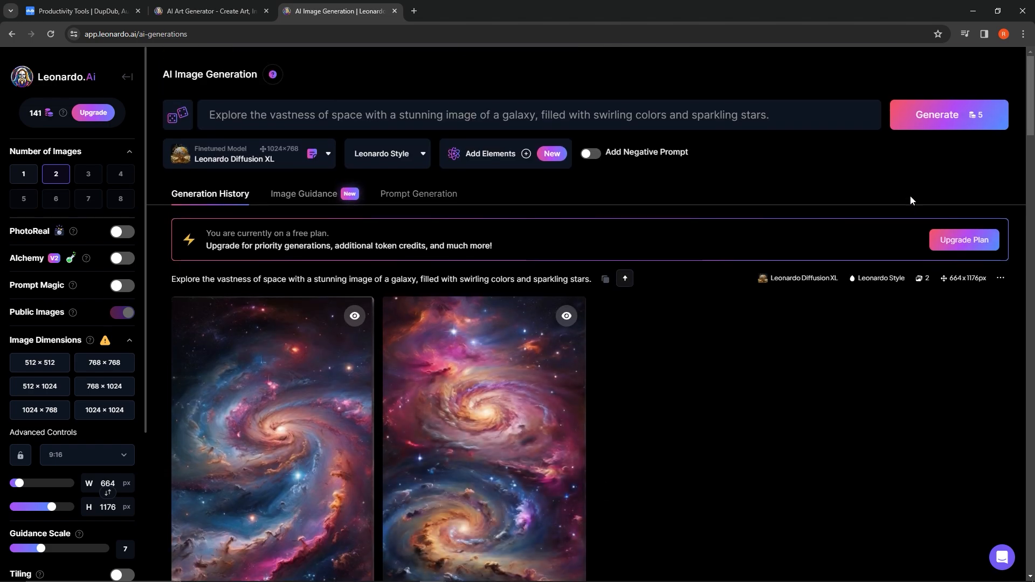
- Generate another pair of 9:16 images from the same galaxy prompt and inspect them
left_click(939, 120)
scroll(422, 415, "down", 3)
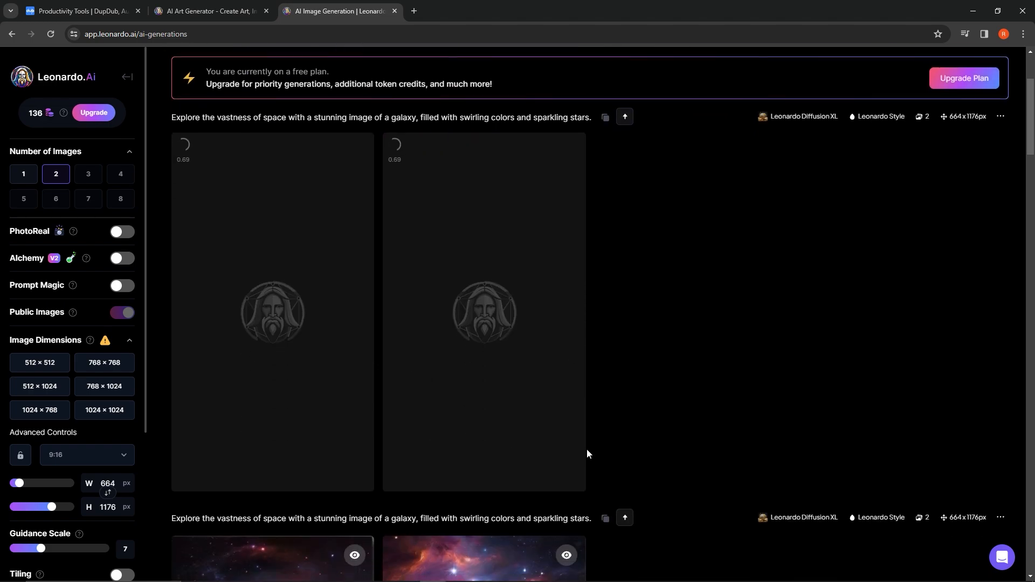
scroll(647, 452, "up", 3)
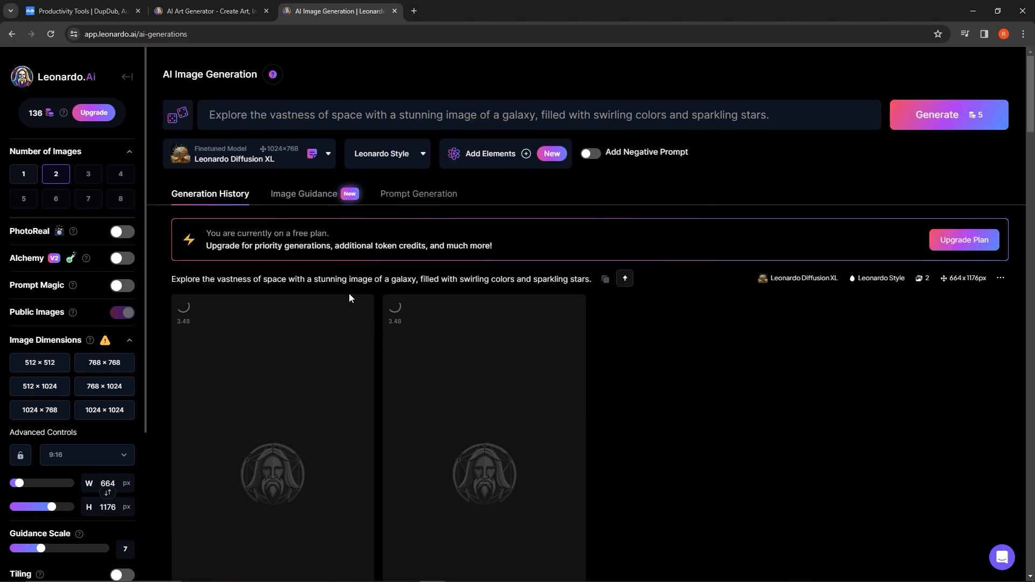
scroll(372, 391, "down", 3)
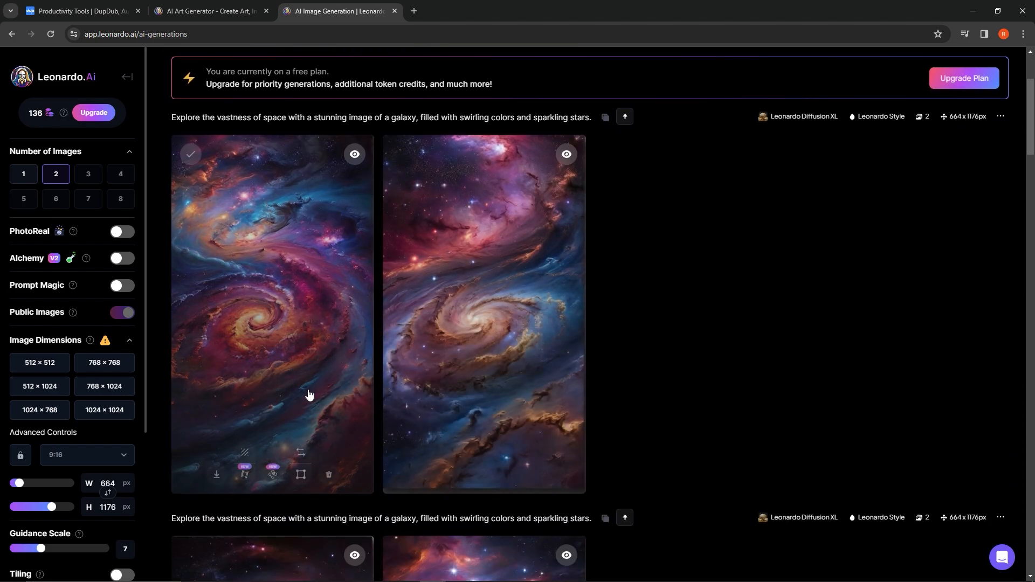
scroll(308, 394, "up", 3)
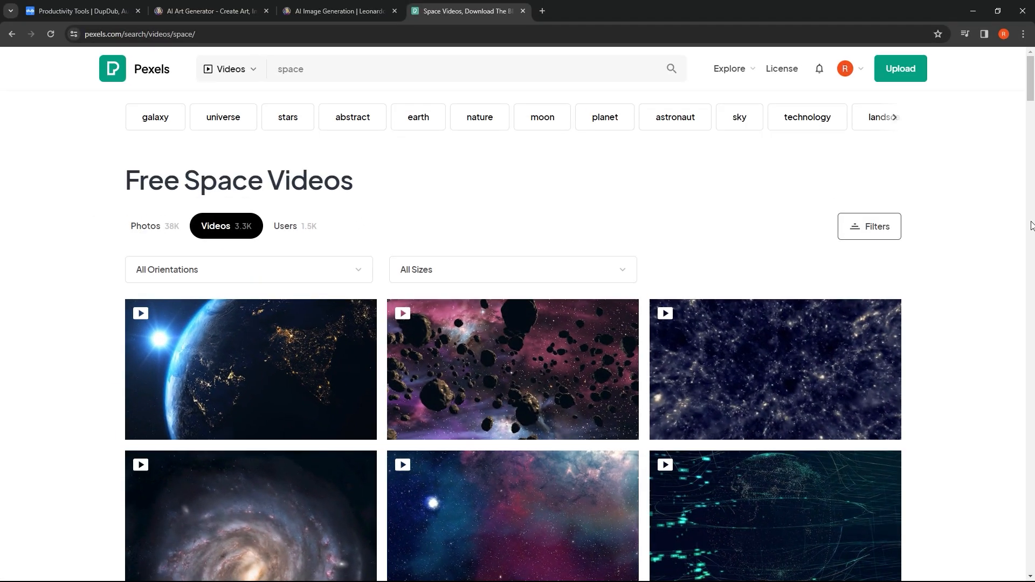
- Open the "Stars In The Sky" stock video from the space video results on Pexels
mouse_move(547, 410)
scroll(546, 410, "down", 5)
left_click(455, 365)
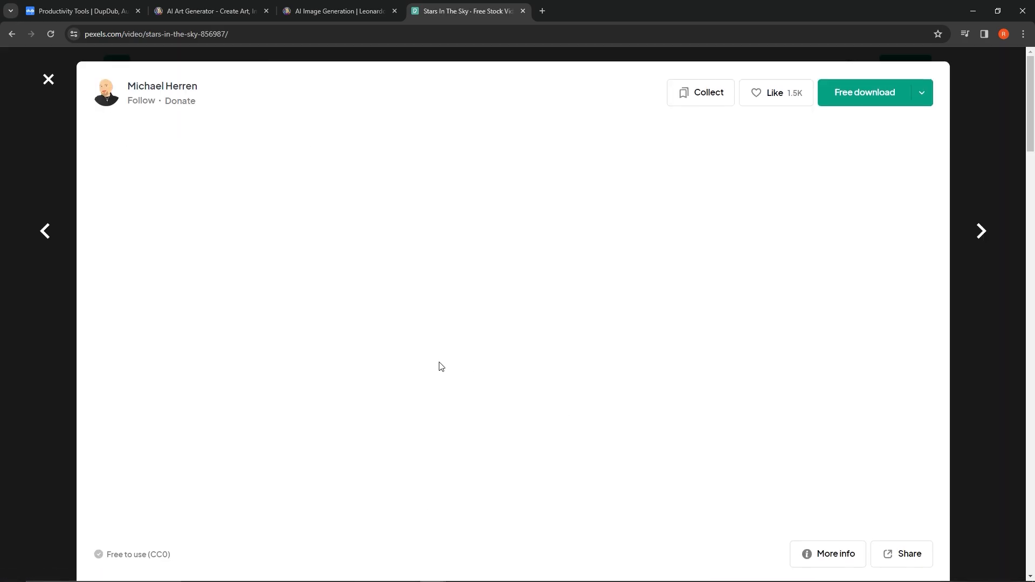
- Download the "Stars In The Sky" video at 1080p and save it as an MP4 named pexels_videos_4645 (1080p)
left_click(920, 97)
left_click(855, 282)
left_click(643, 74)
scroll(419, 152, "down", 3)
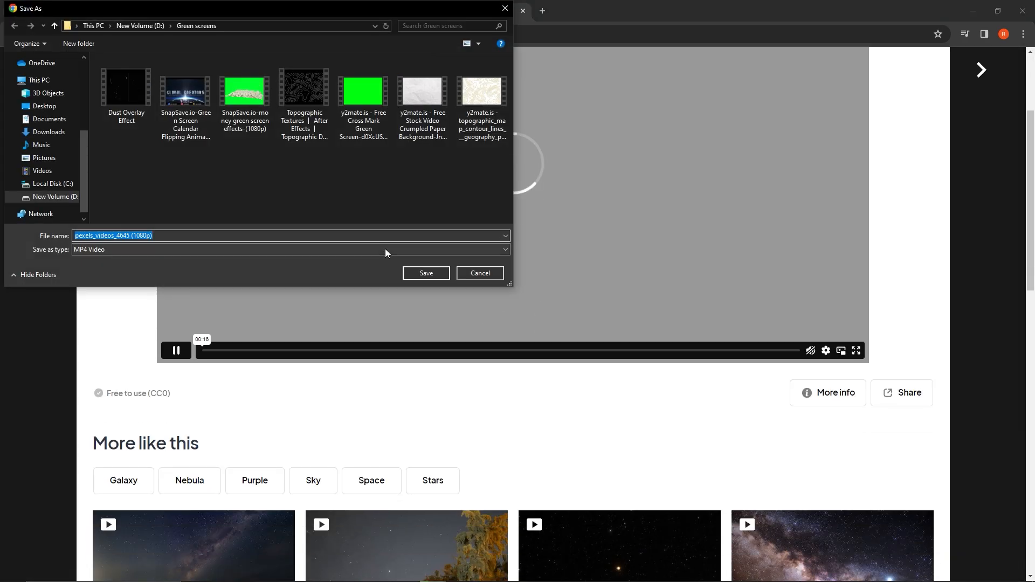
left_click(426, 273)
- Return to the space video results and download "The Planet Earth In Rotation" in Full HD 1920x1080
left_click(49, 79)
scroll(273, 234, "down", 3)
scroll(617, 353, "up", 4)
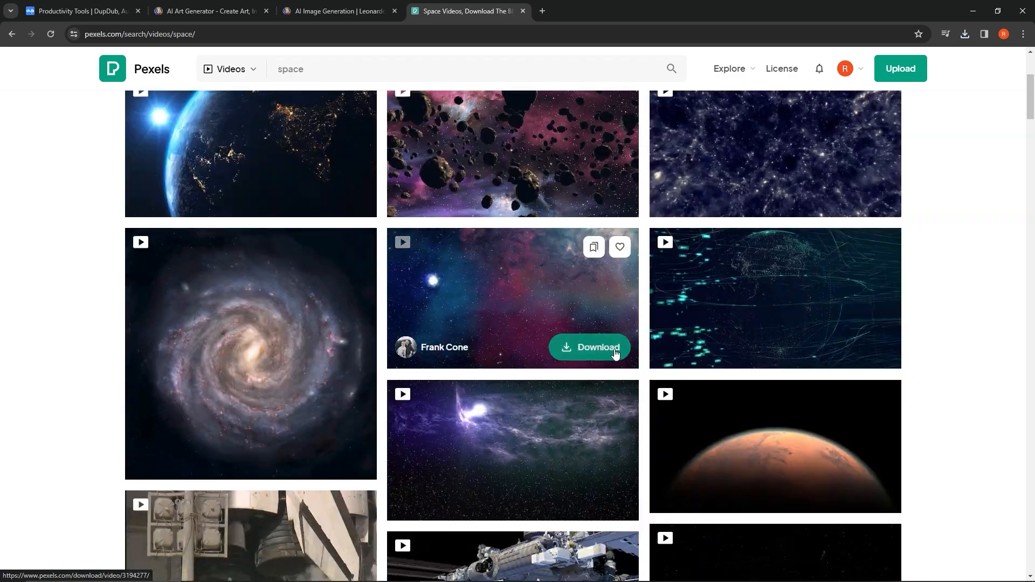
scroll(294, 307, "down", 11)
left_click(273, 294)
left_click(920, 93)
left_click(742, 268)
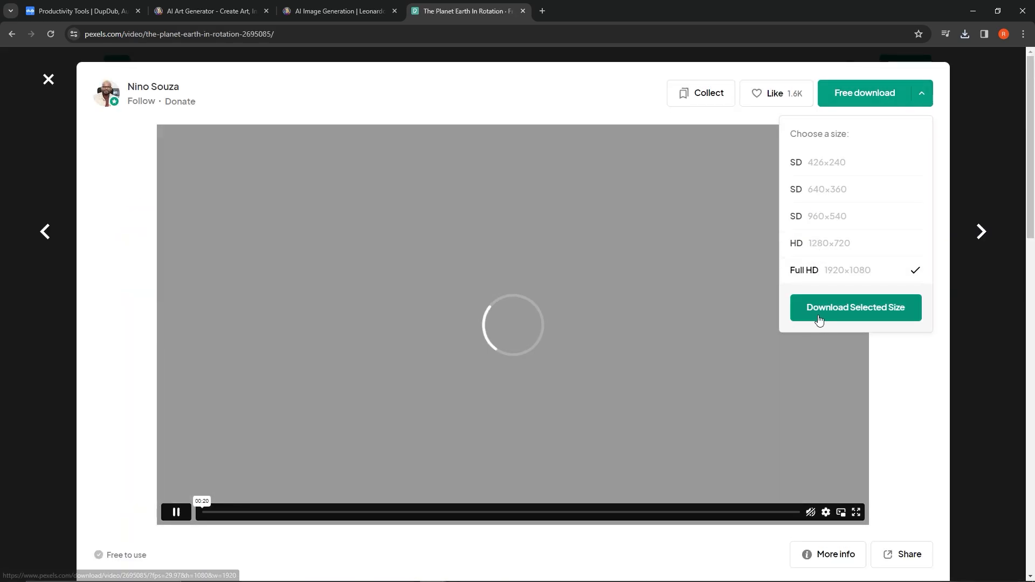
left_click(818, 315)
left_click(426, 273)
- Switch to Pixabay Music, search for "space" and preview the tracks "Relaxing" and "Cinematic Atmosphere Score 2"
key("ctrl+Tab")
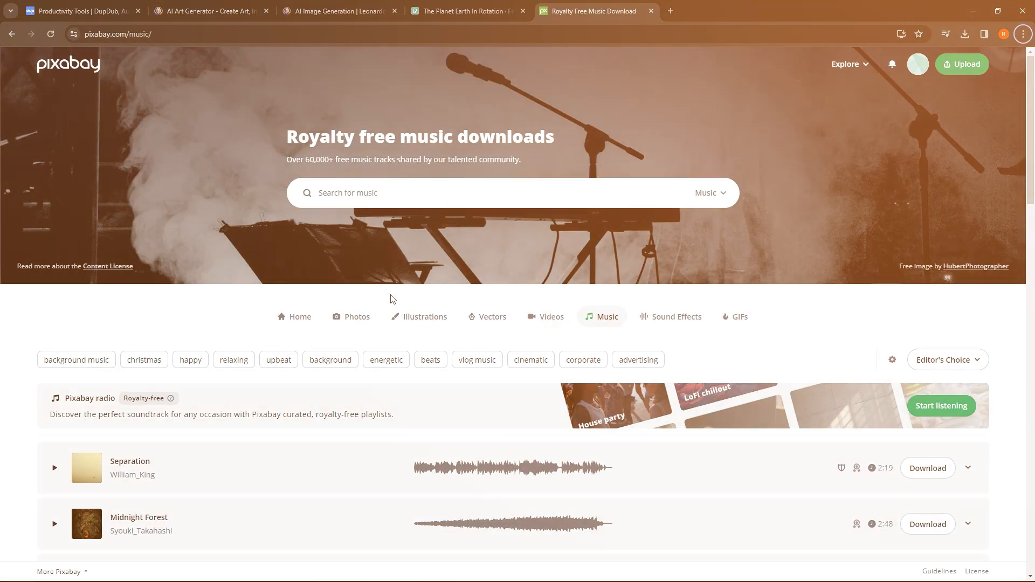
left_click(422, 197)
type("space")
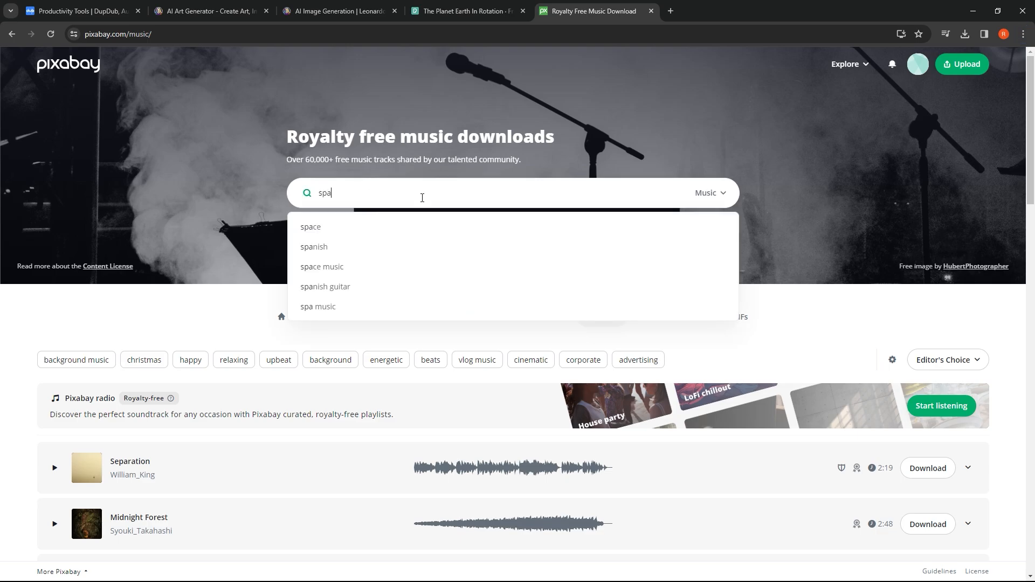
key("Return")
scroll(345, 297, "down", 5)
scroll(345, 298, "up", 5)
left_click(54, 350)
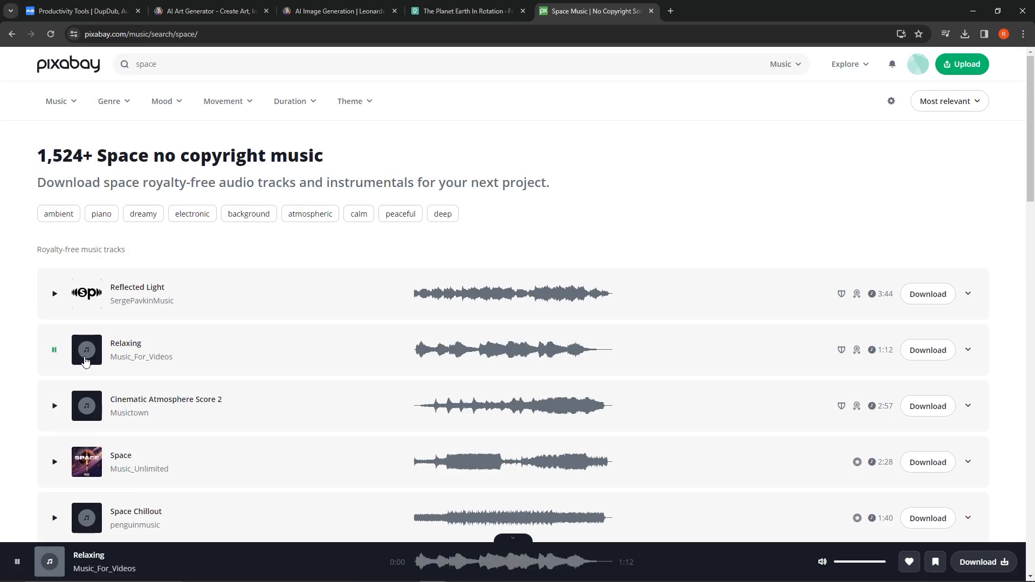
left_click(54, 406)
scroll(129, 270, "down", 3)
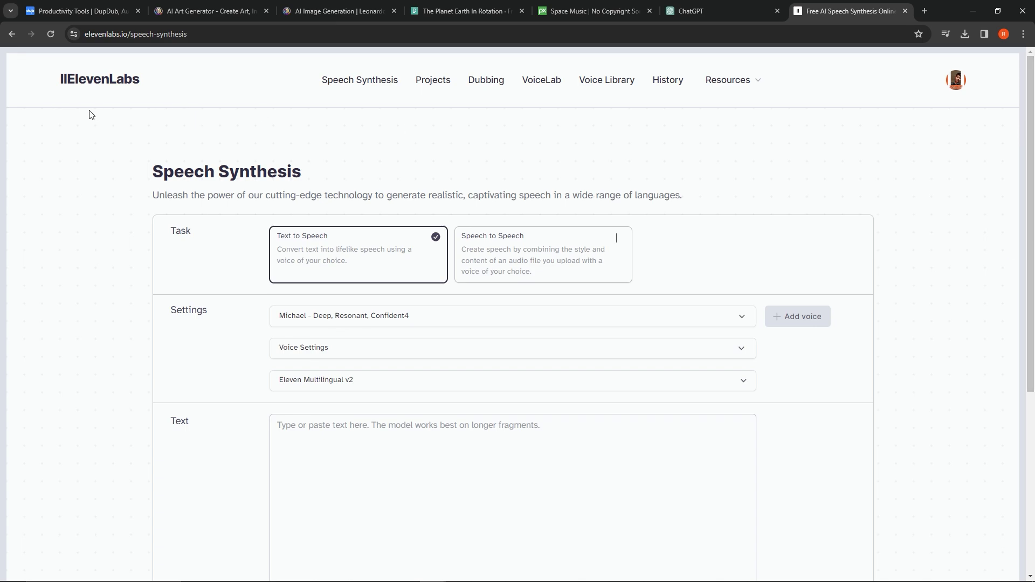
- Look over the ElevenLabs Speech Synthesis page and check the account's subscription
left_click_drag(28, 77, 159, 79)
left_click(227, 121)
scroll(467, 302, "down", 5)
scroll(622, 279, "up", 5)
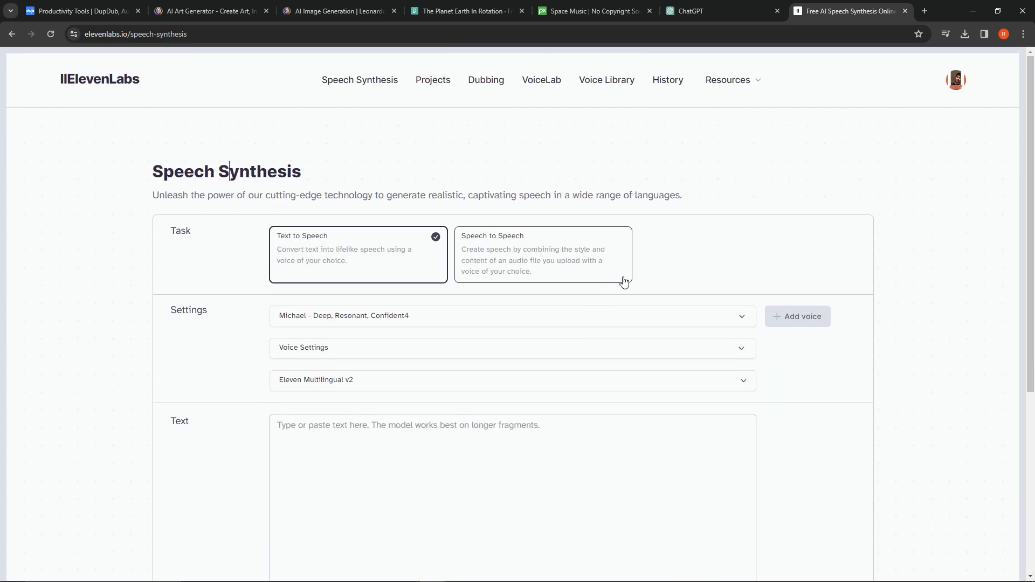
left_click(947, 86)
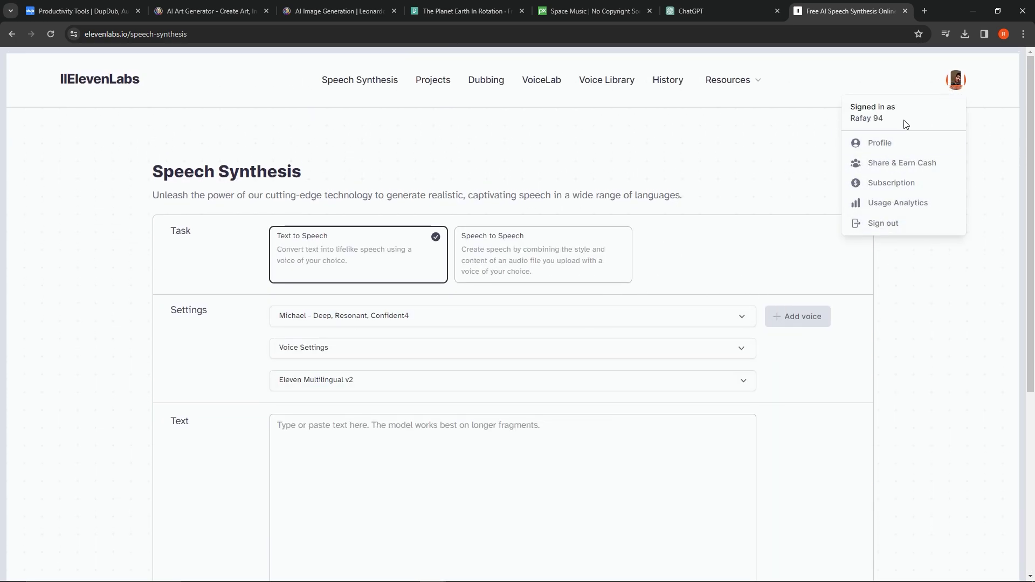
left_click(891, 183)
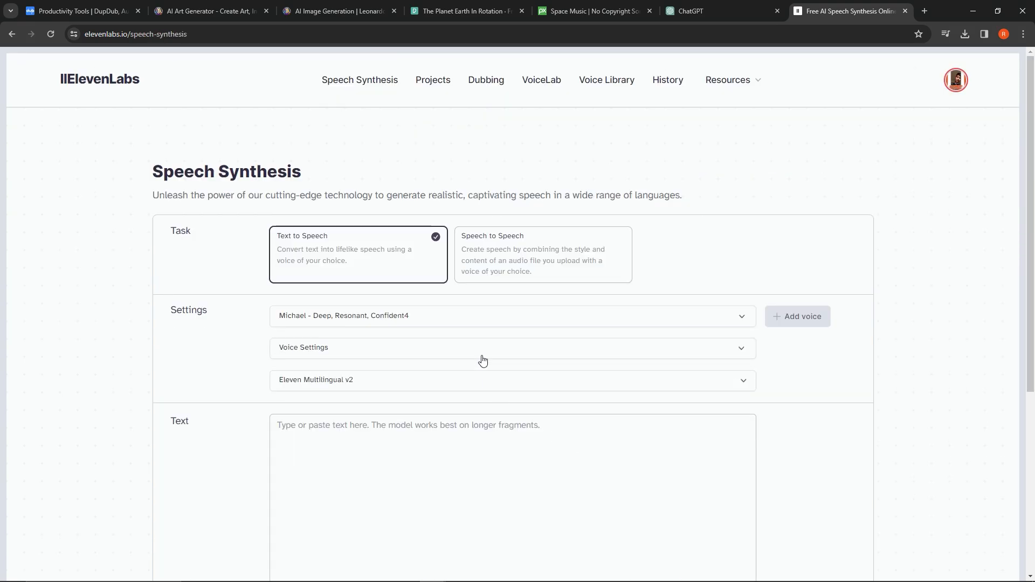
- Generate a voiceover of the top 5 Milky Way points script with the "Michael - Deep, Resonant, Confident4" voice
left_click(480, 319)
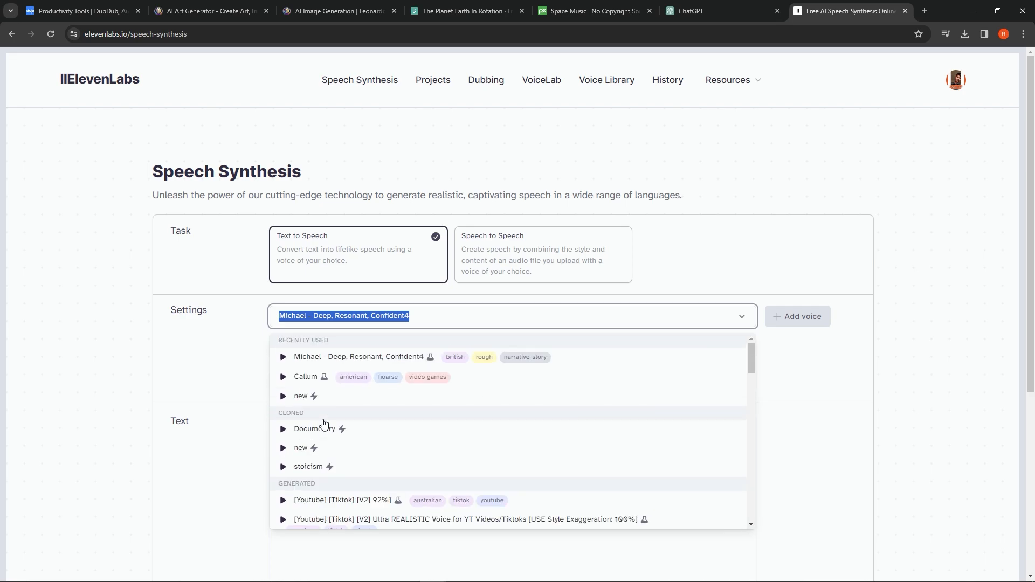
left_click(319, 362)
scroll(318, 362, "down", 3)
left_click(337, 313)
type("here are the top 5 points about the Milky Way: 1. The Milky Way galaxy originated approximately 12.7 billion years ago. 2. Scientists estimate that the Milky Way witnesses the birth of around 7 new stars annually. 3. The solar system is positioned about 27,000 light-years away from the galactic center of the Milky Way. 4. The Milky Way is in constant motion, traversing space at a speed of approximately 343 miles per second. 5. At the heart of the galaxy lies a supermassive black hole in the central core.")
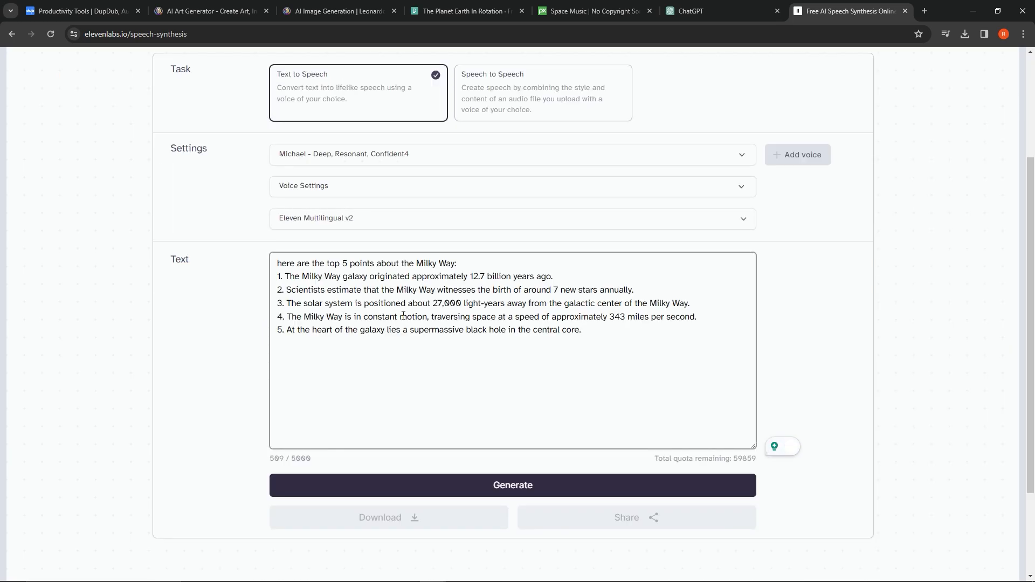
scroll(403, 315, "down", 2)
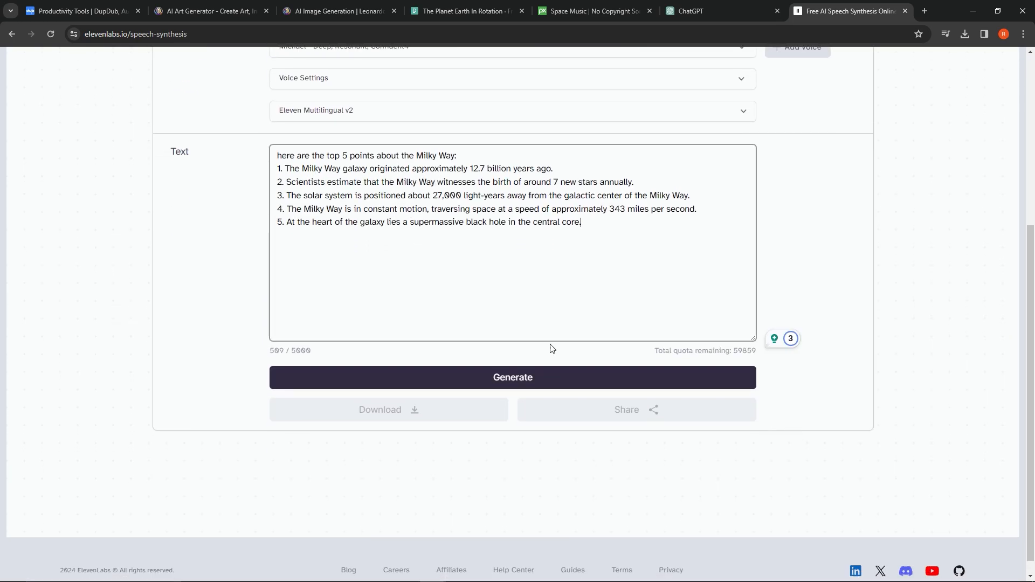
left_click(536, 379)
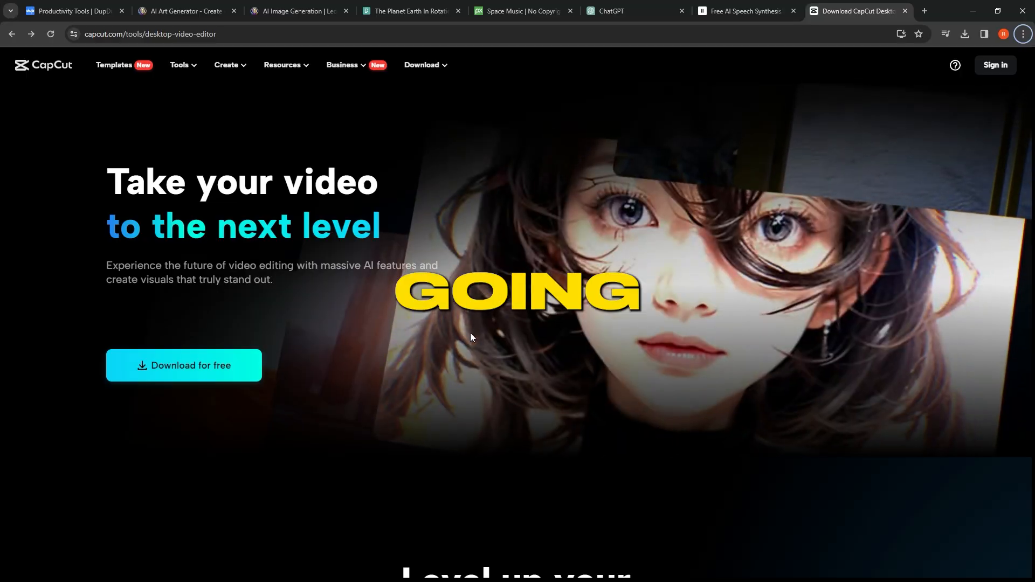
- Look through the features on CapCut's desktop video editor download page
scroll(569, 284, "down", 10)
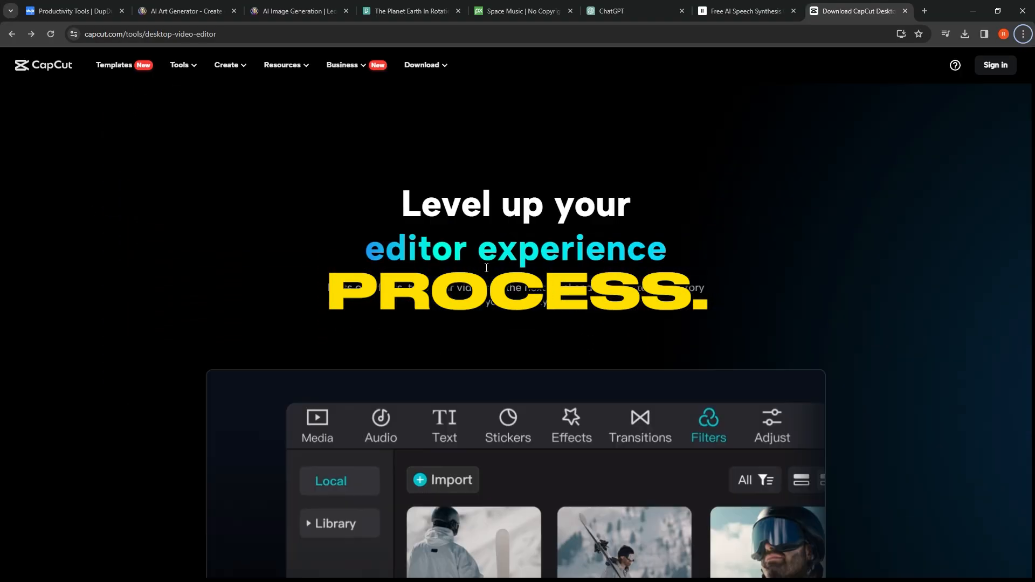
scroll(543, 318, "down", 12)
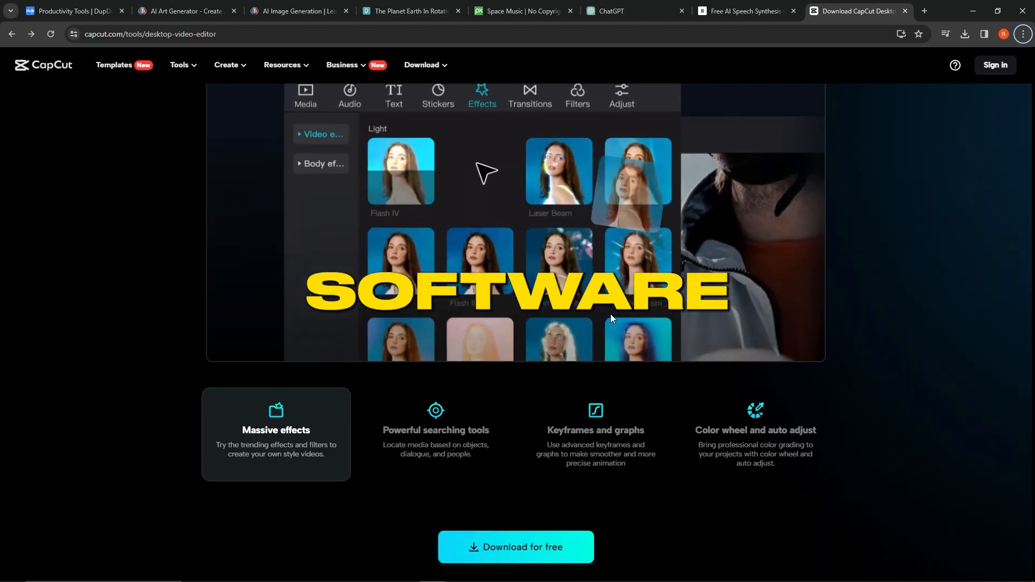
scroll(615, 318, "down", 4)
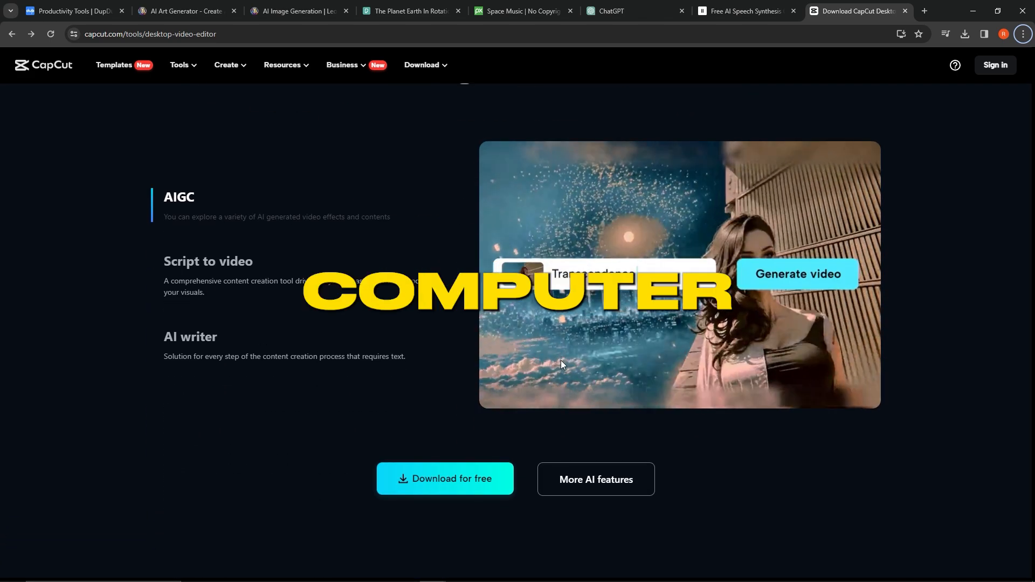
scroll(778, 383, "down", 5)
scroll(627, 358, "down", 12)
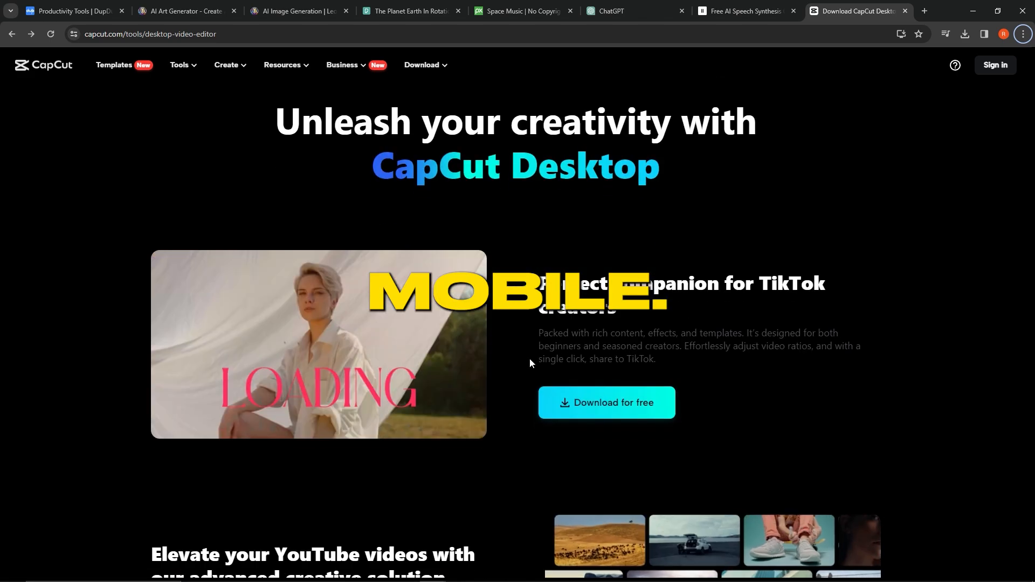
scroll(433, 364, "down", 14)
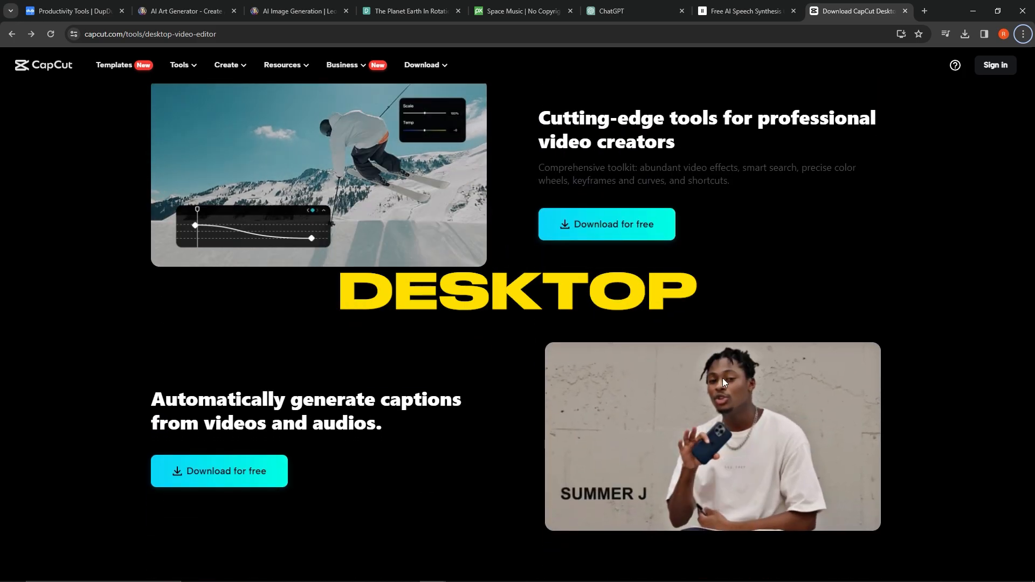
scroll(825, 342, "down", 5)
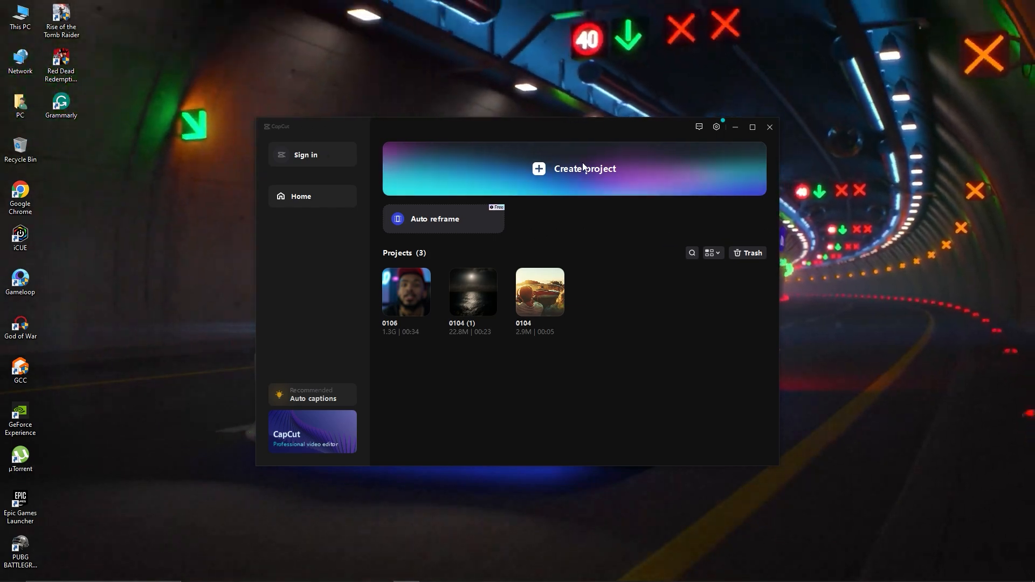
- Create a new project in the CapCut desktop editor and set its aspect ratio to 9:16
left_click(563, 169)
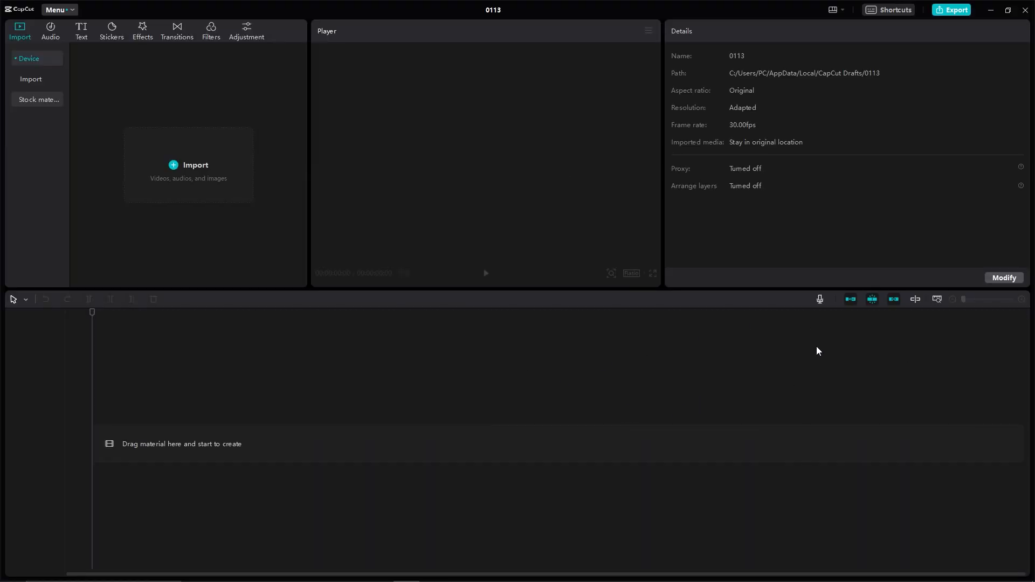
left_click(999, 278)
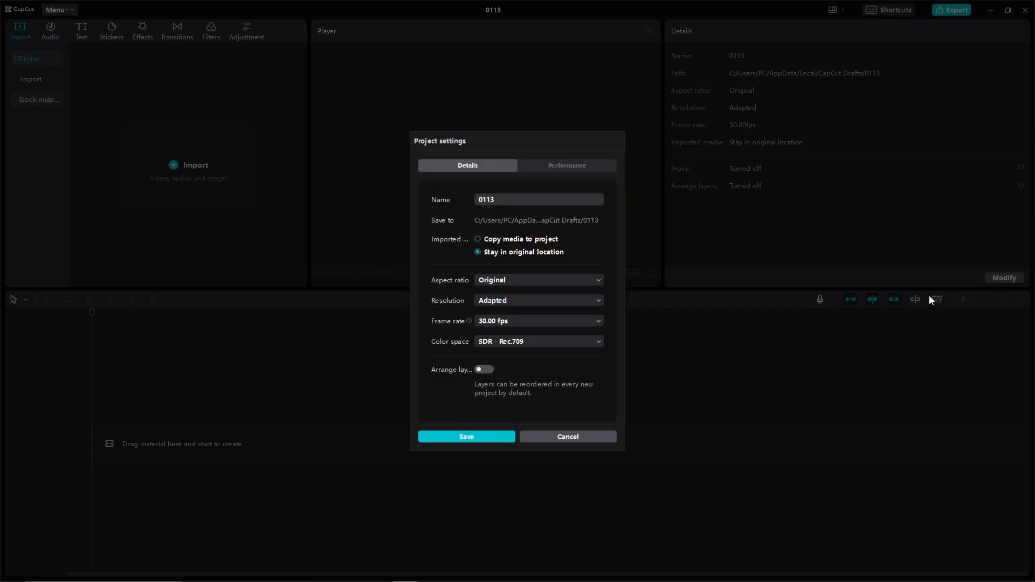
left_click(555, 279)
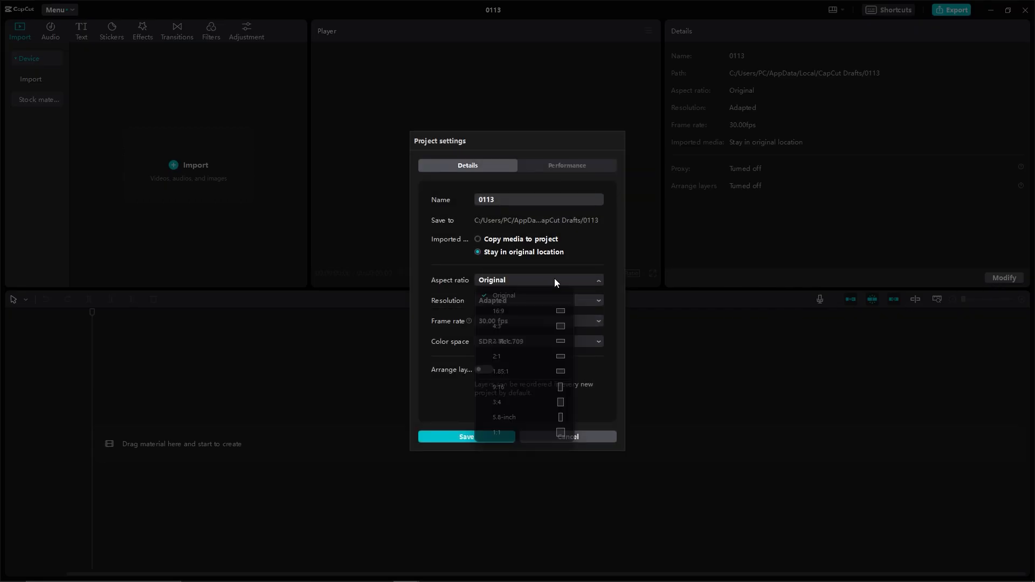
left_click(521, 387)
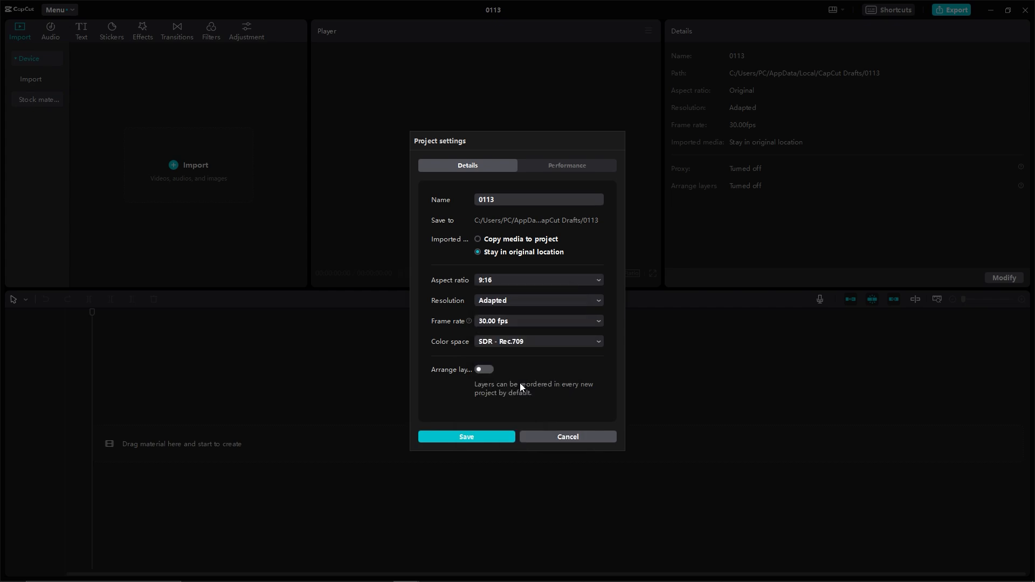
left_click(491, 437)
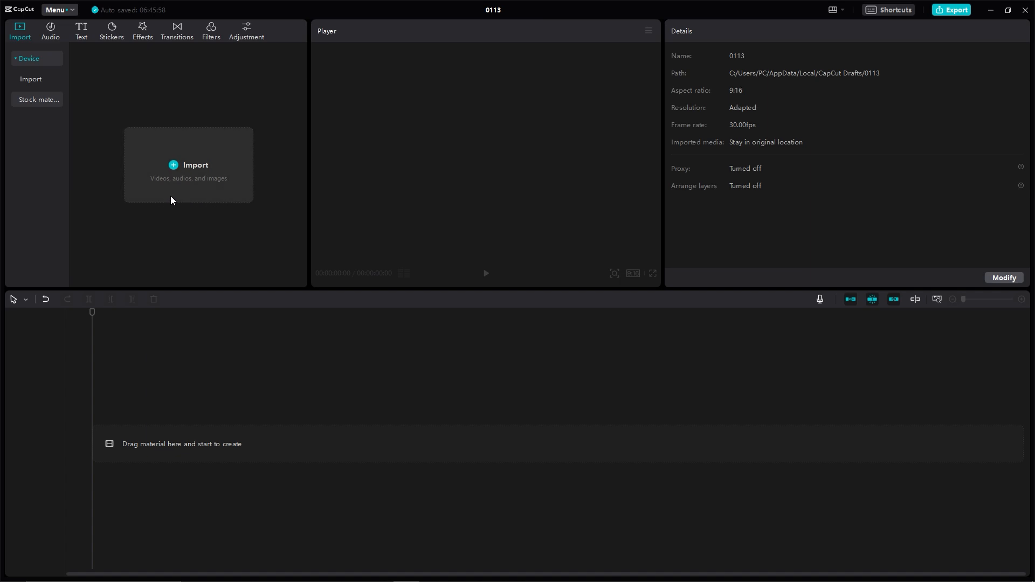
- Import the music, voiceover, stock videos and Leonardo images, and place the ElevenLabs voiceover at the start of the timeline
left_click(183, 187)
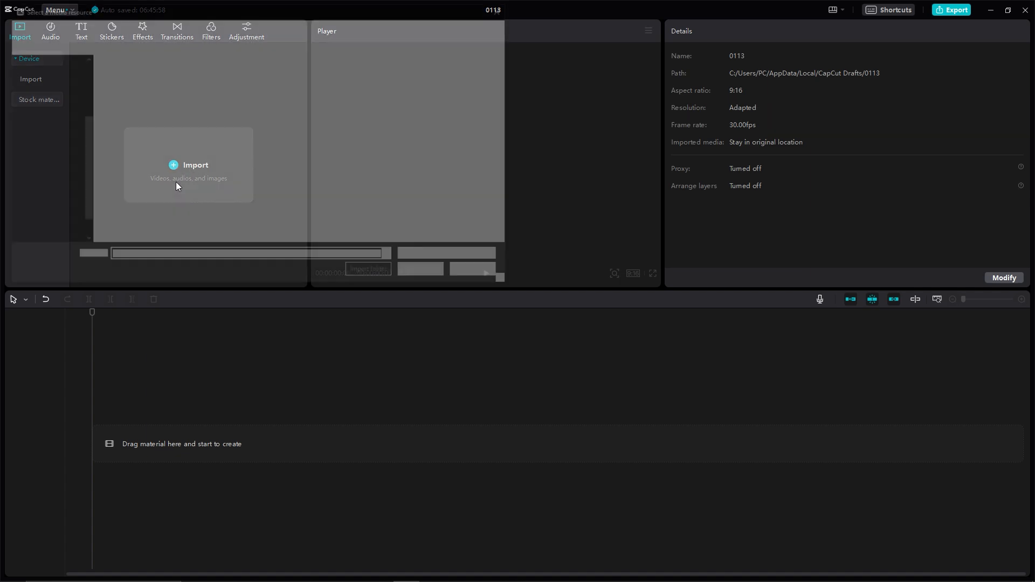
left_click(43, 149)
left_click(48, 163)
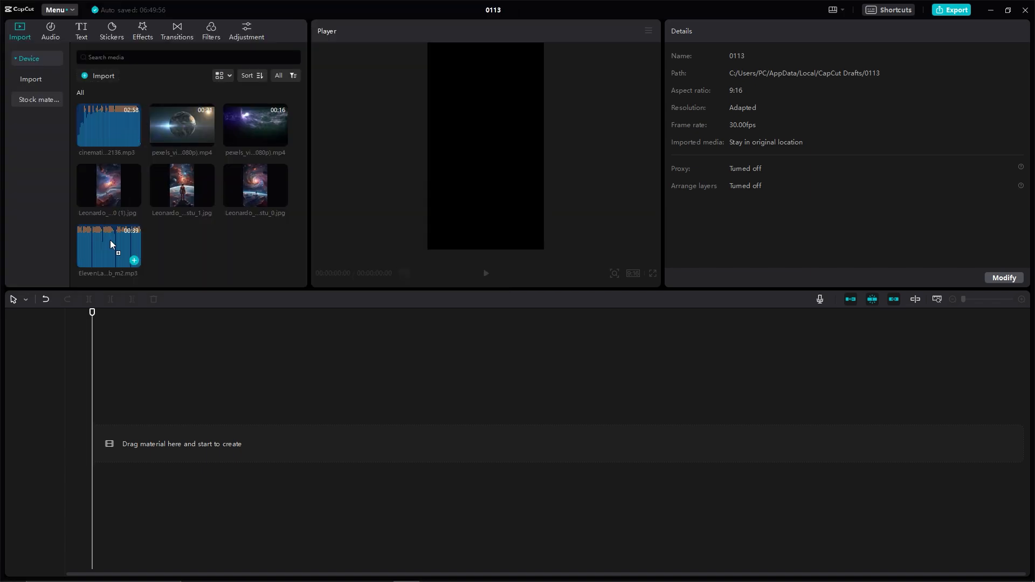
left_click_drag(110, 241, 86, 443)
left_click(150, 377)
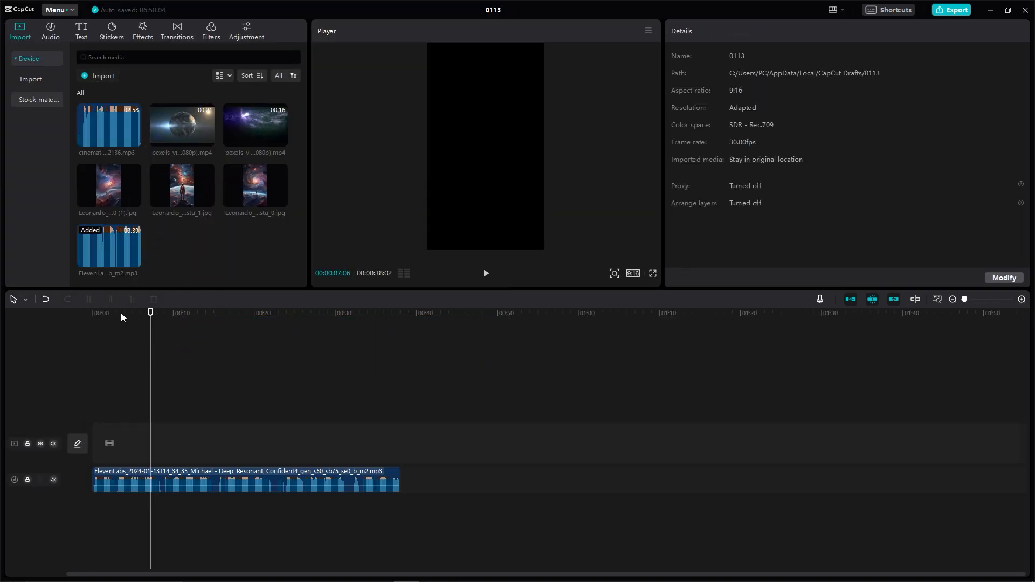
left_click(110, 315)
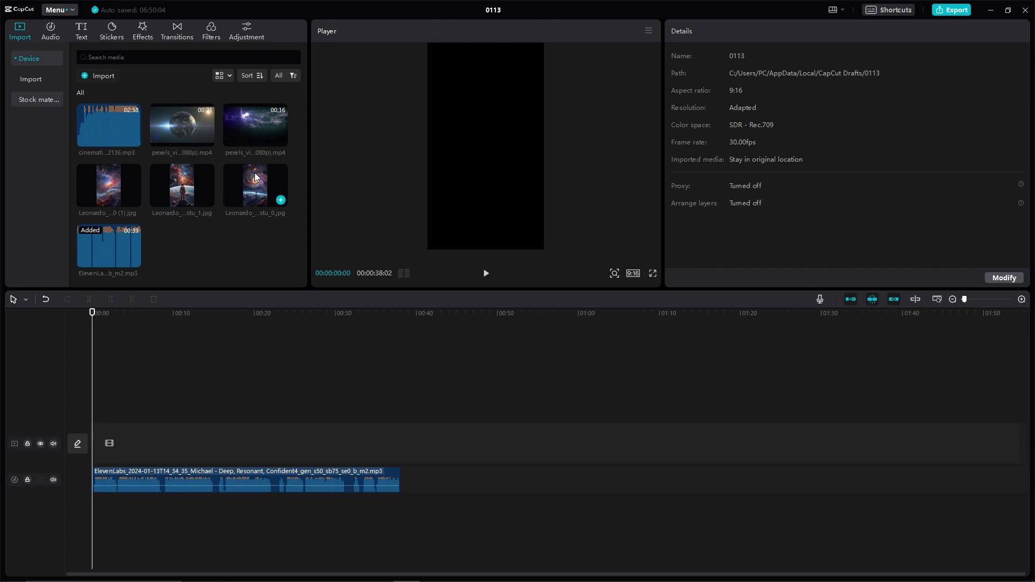
- Line up the galaxy image, the Earth video trimmed to end at about 12 s, the nebula image and the purple star video above the voiceover
left_click_drag(255, 172, 96, 444)
left_click_drag(182, 127, 144, 443)
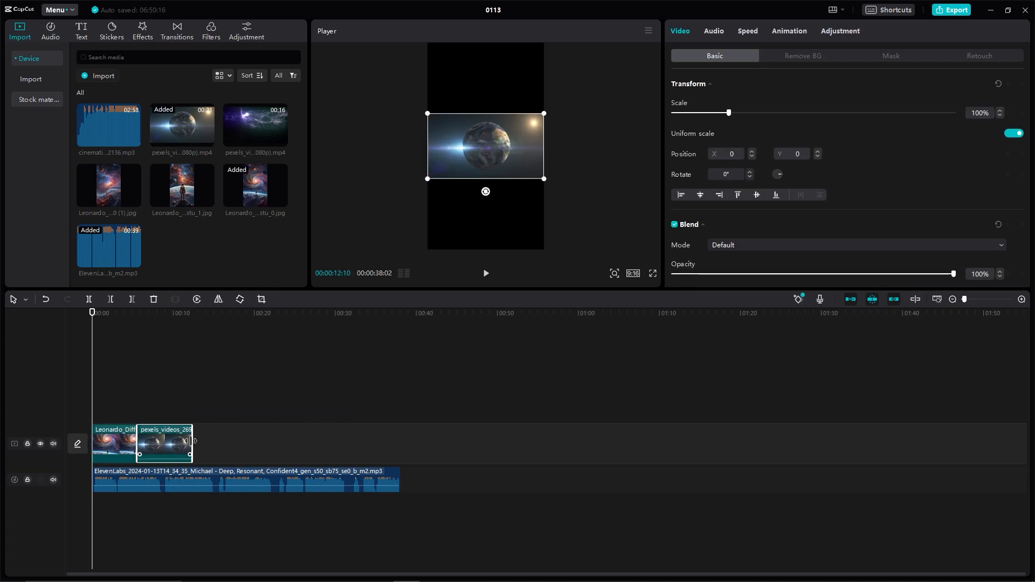
left_click_drag(162, 187, 209, 443)
left_click_drag(255, 127, 251, 445)
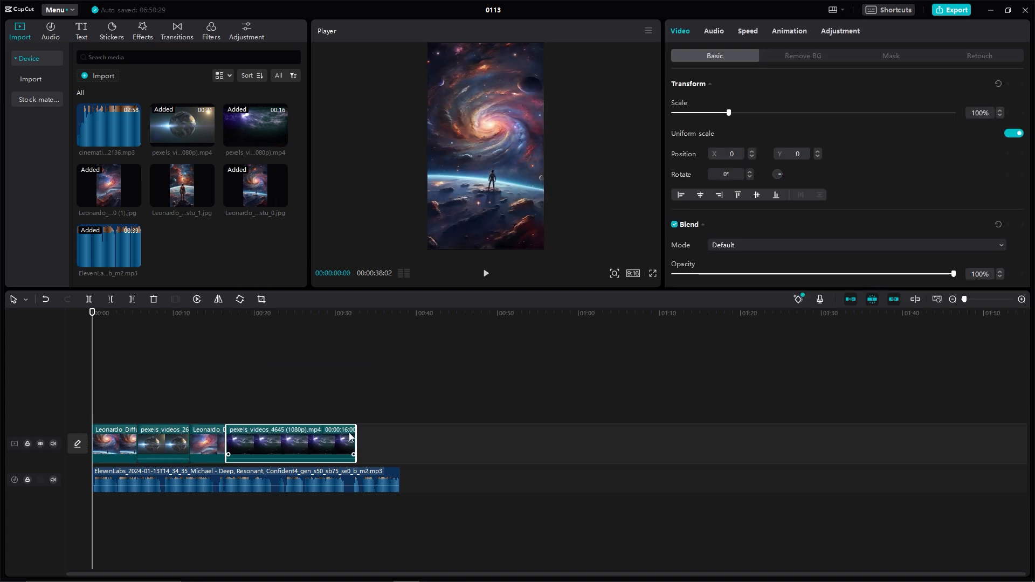
- Trim the purple star video to end at about 23 s and append the galaxy and astronaut images after it
left_click_drag(356, 440, 275, 440)
left_click_drag(255, 186, 311, 446)
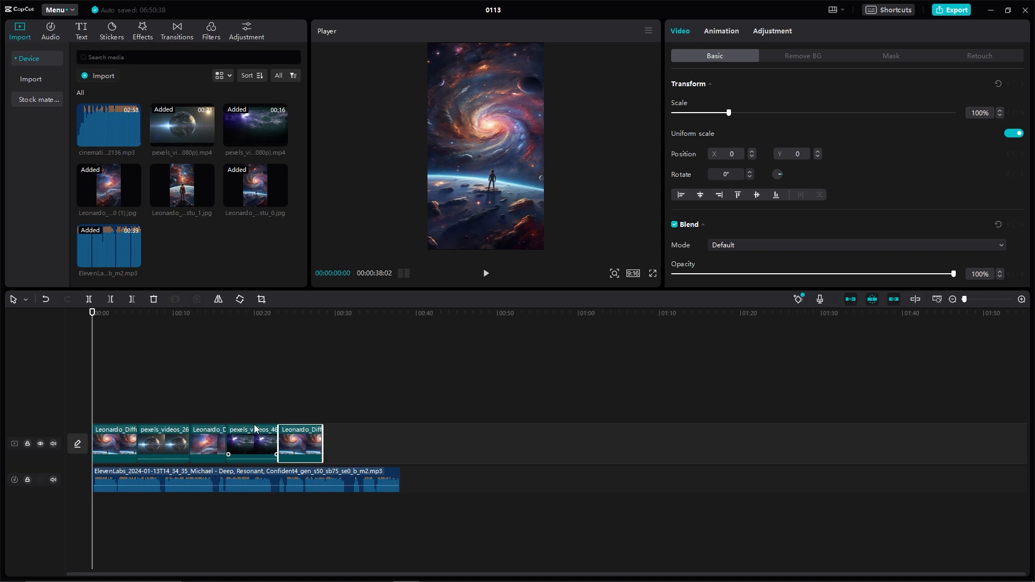
left_click_drag(182, 186, 345, 445)
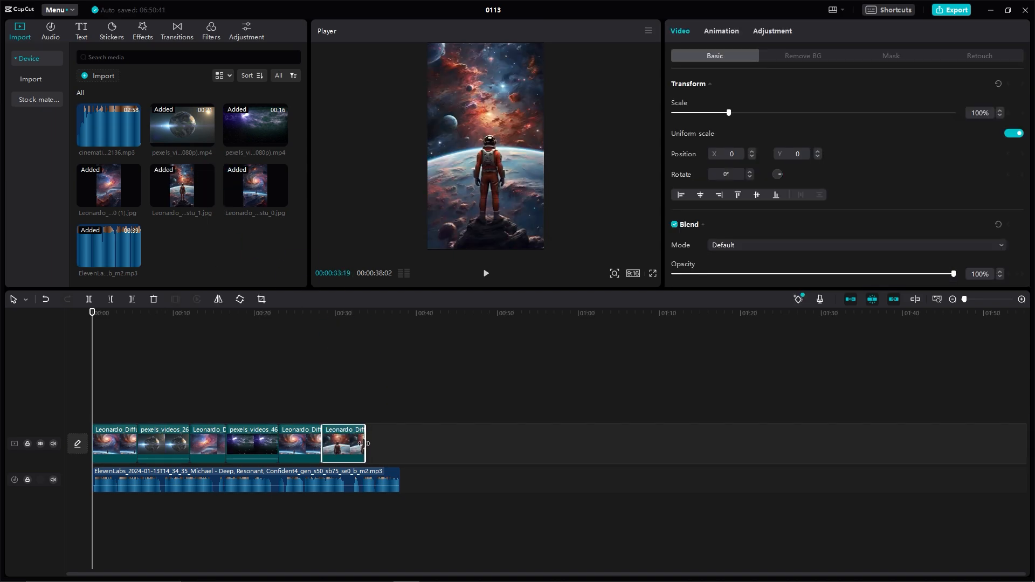
- Extend the nebula image on the video track so it ends at about 18.5 s
left_click_drag(227, 442, 241, 442)
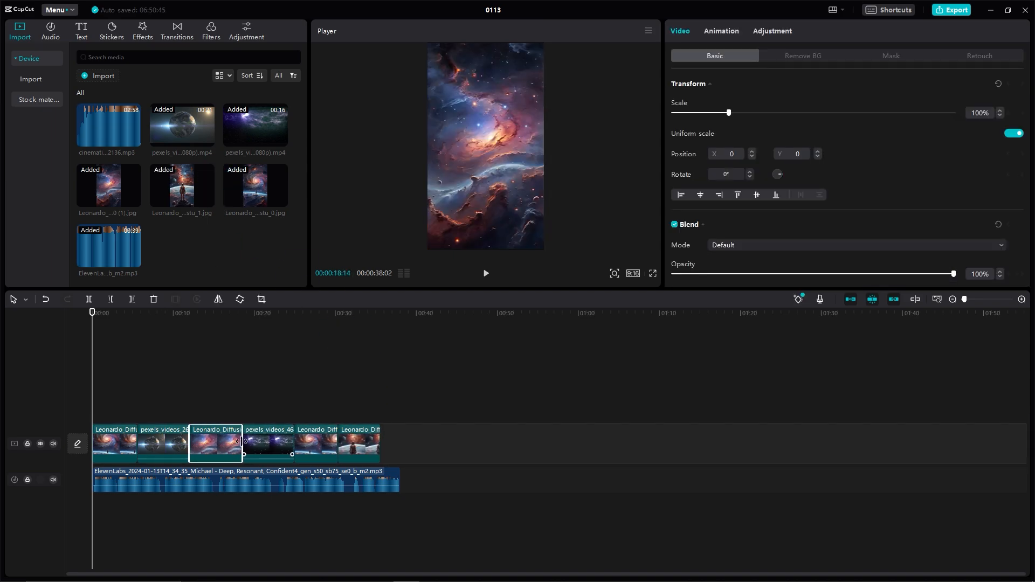
left_click(261, 447)
left_click(312, 443)
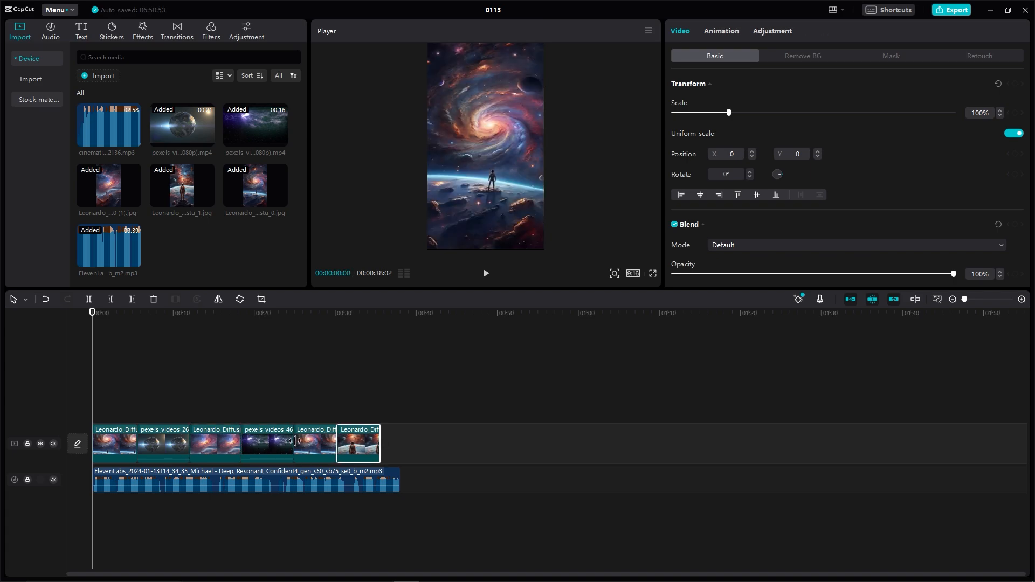
- Scale the purple star video to 350% and the Earth video to 325% so they fill the vertical frame
left_click(264, 442)
left_click_drag(729, 113, 870, 127)
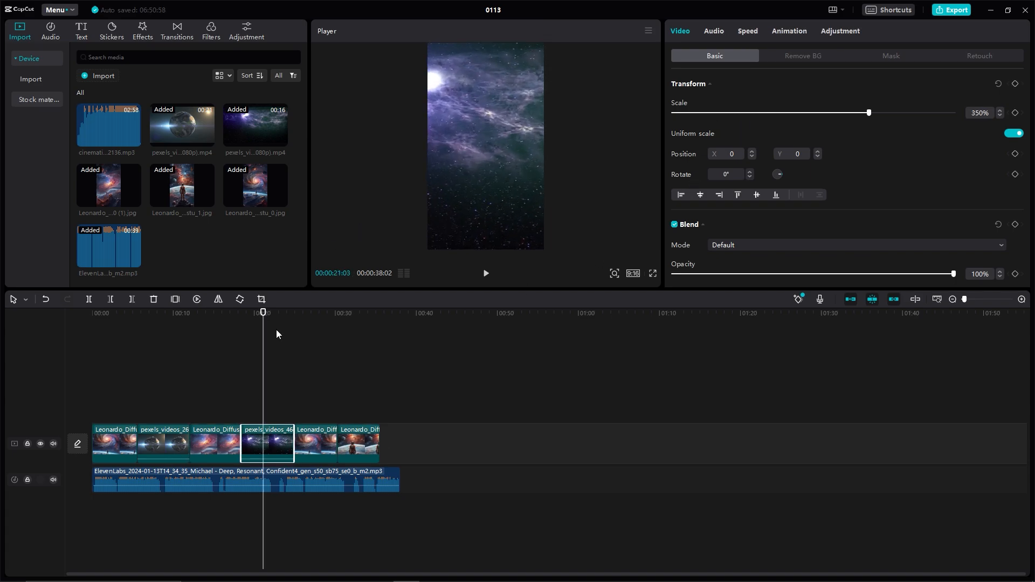
left_click(158, 313)
left_click(162, 445)
left_click_drag(757, 113, 860, 132)
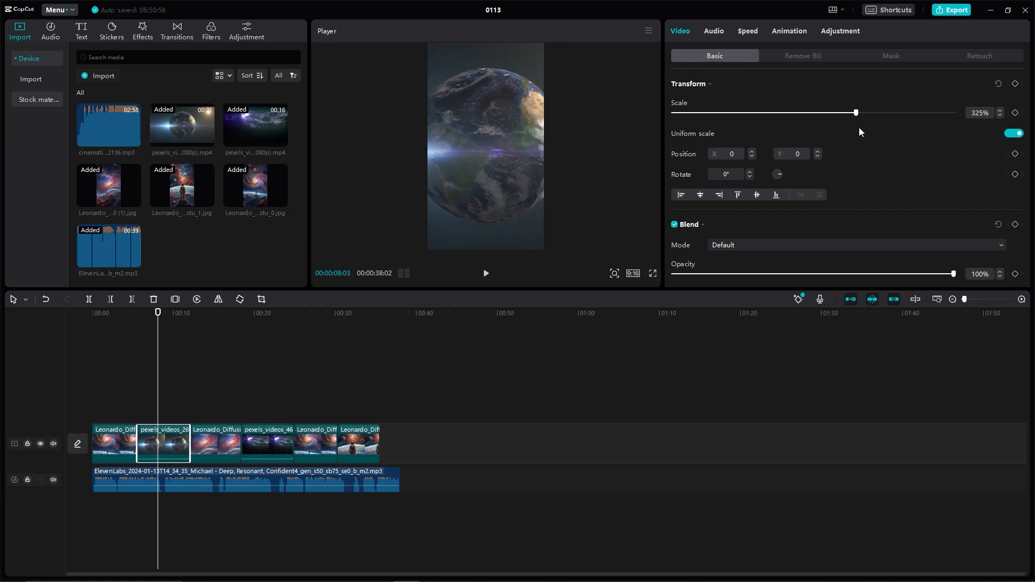
- Retime the opening clips: first galaxy image ending at about 3 s, Earth video at about 9 s, nebula image at about 15.5 s
left_click(116, 395)
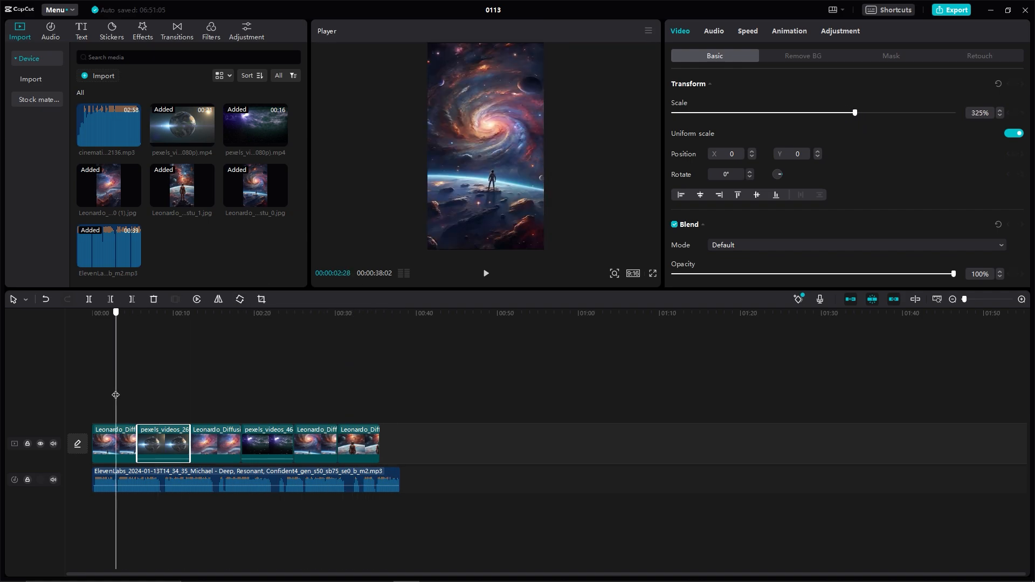
left_click_drag(135, 443, 216, 440)
left_click(152, 448)
left_click(205, 442)
- Extend the second galaxy image to about 31.5 s and end the astronaut image with the voiceover at about 38 s
left_click(341, 441)
left_click_drag(358, 441, 401, 444)
left_click_drag(317, 443, 345, 445)
left_click(303, 449)
left_click_drag(430, 447, 398, 445)
left_click(370, 408)
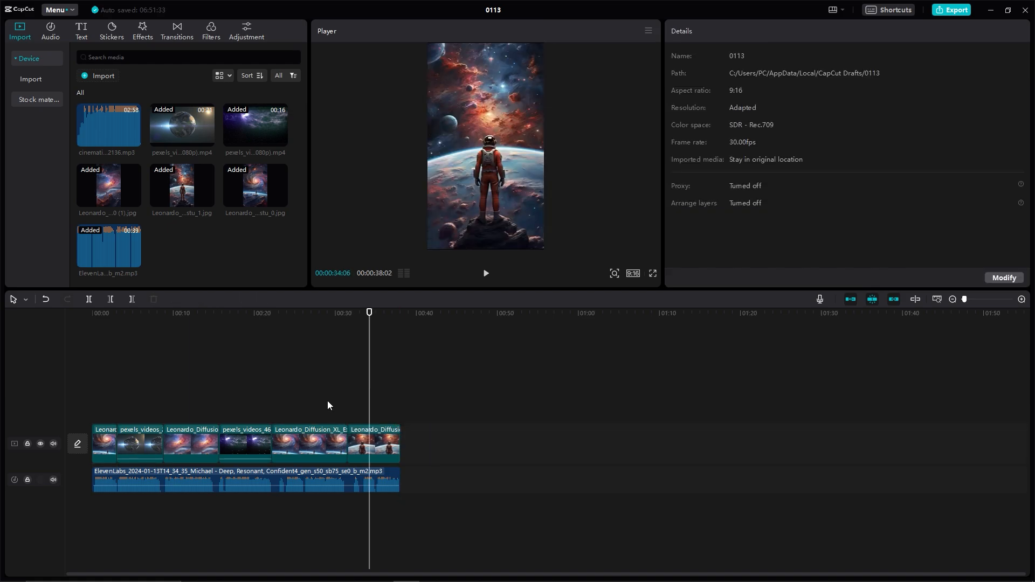
- Add the Top Left camera transition between the first galaxy image and the Earth video
left_click_drag(323, 318, 67, 317)
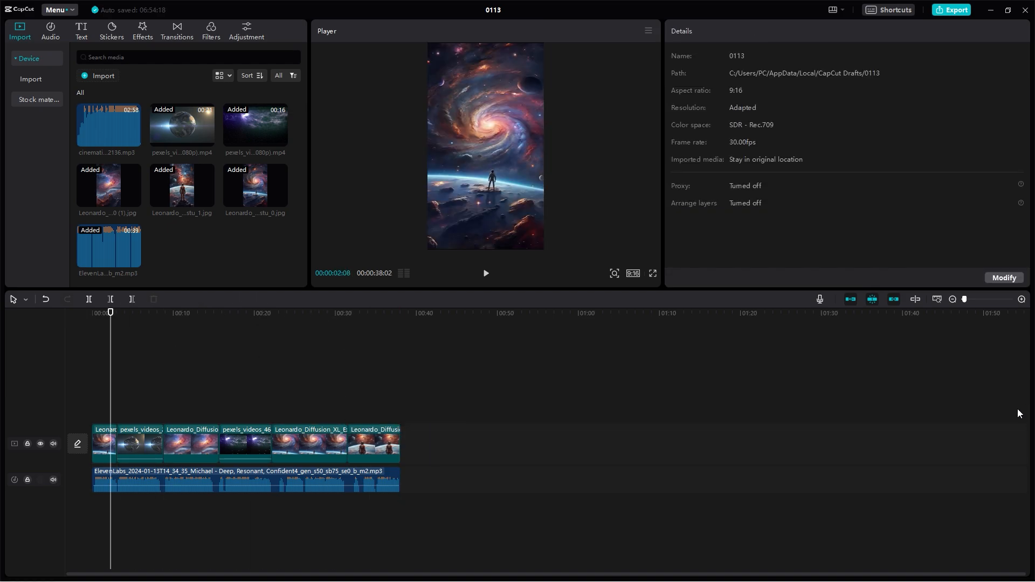
left_click(175, 34)
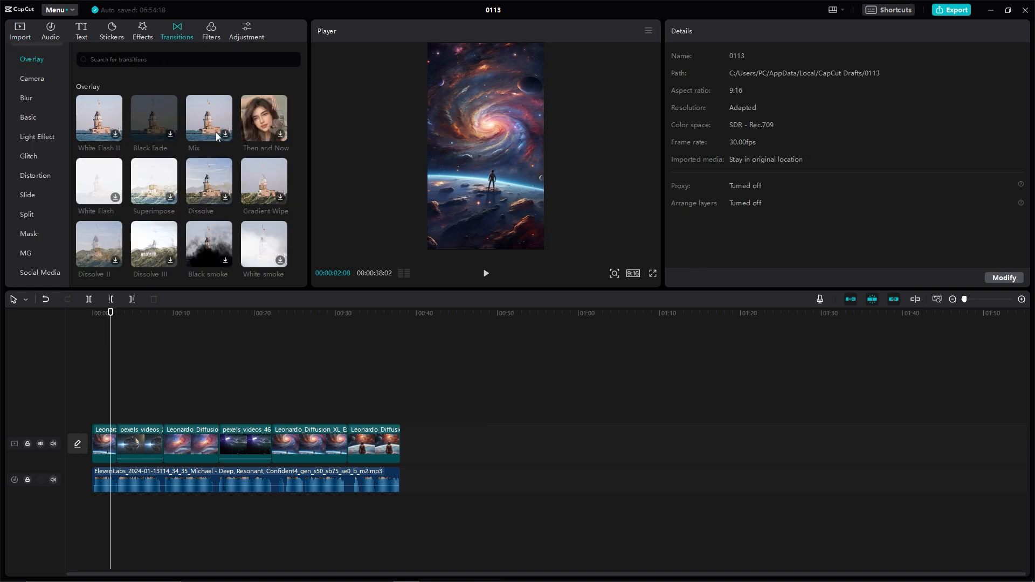
scroll(216, 131, "down", 10)
scroll(209, 178, "up", 3)
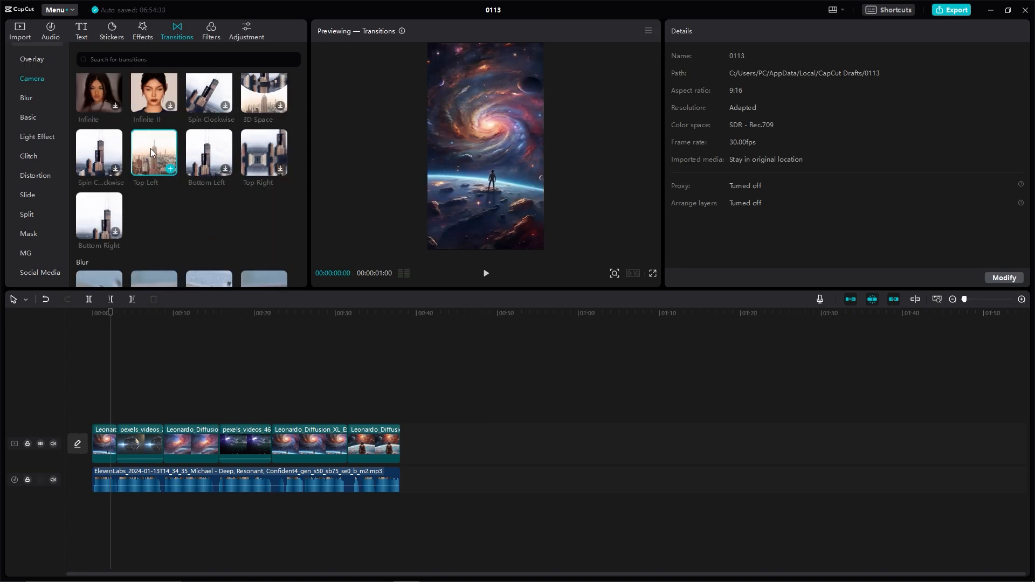
left_click(115, 448)
left_click(582, 329)
- Add the Spin Counter-clockwise transition between the Earth video and the nebula image
scroll(99, 162, "down", 3)
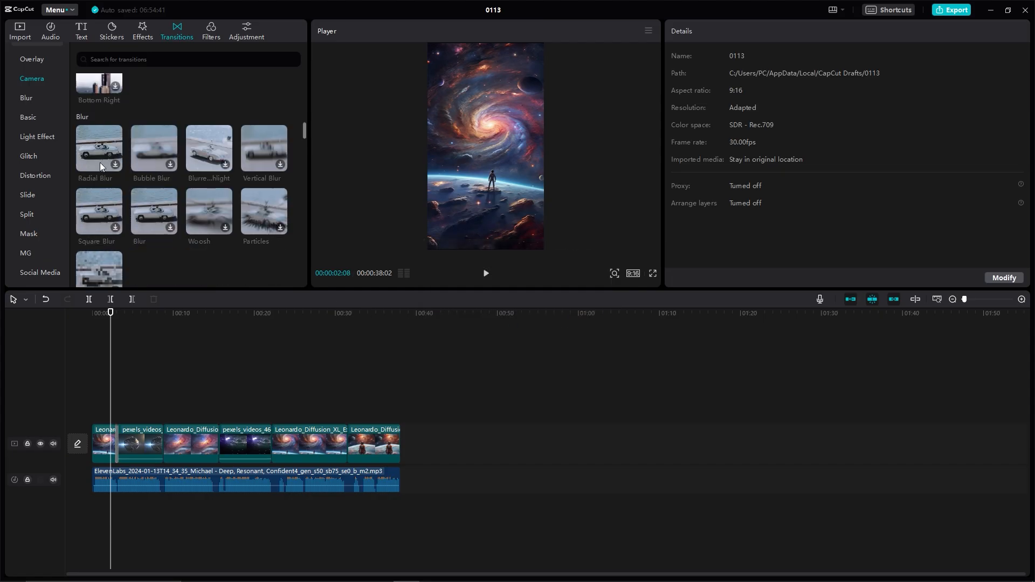
scroll(209, 162, "down", 2)
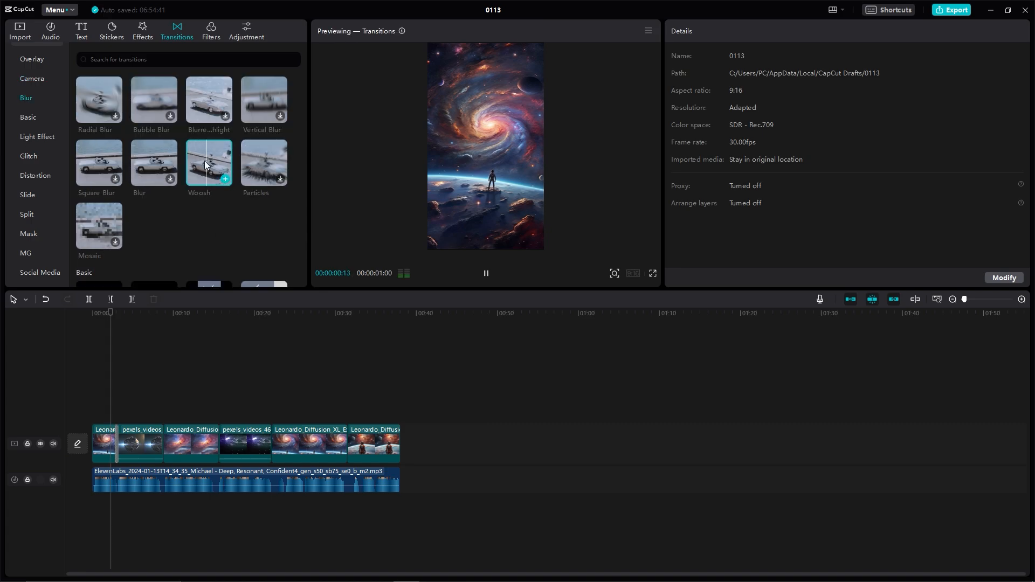
scroll(128, 226, "down", 2)
left_click_drag(110, 314, 163, 313)
scroll(180, 208, "up", 5)
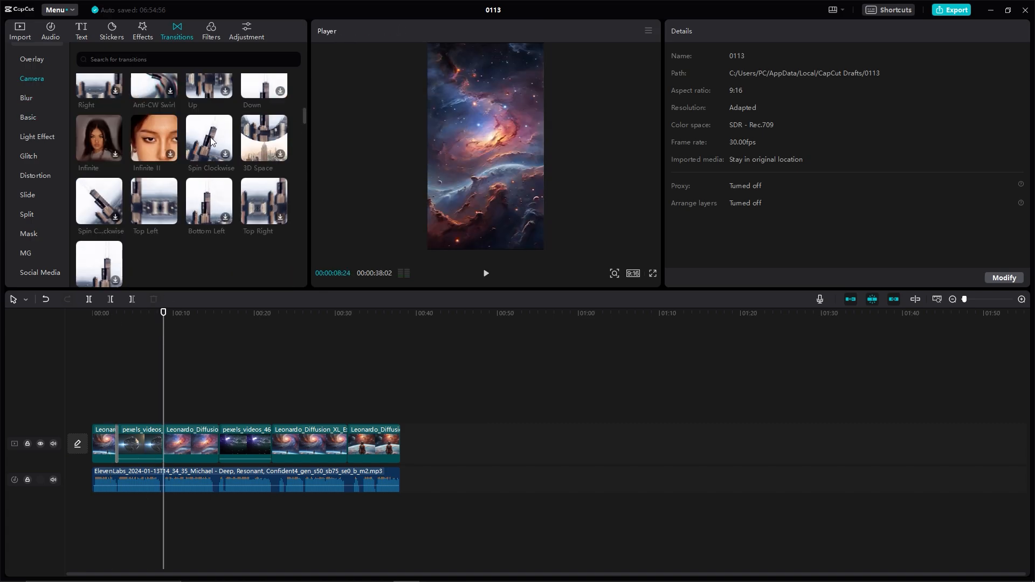
left_click(99, 200)
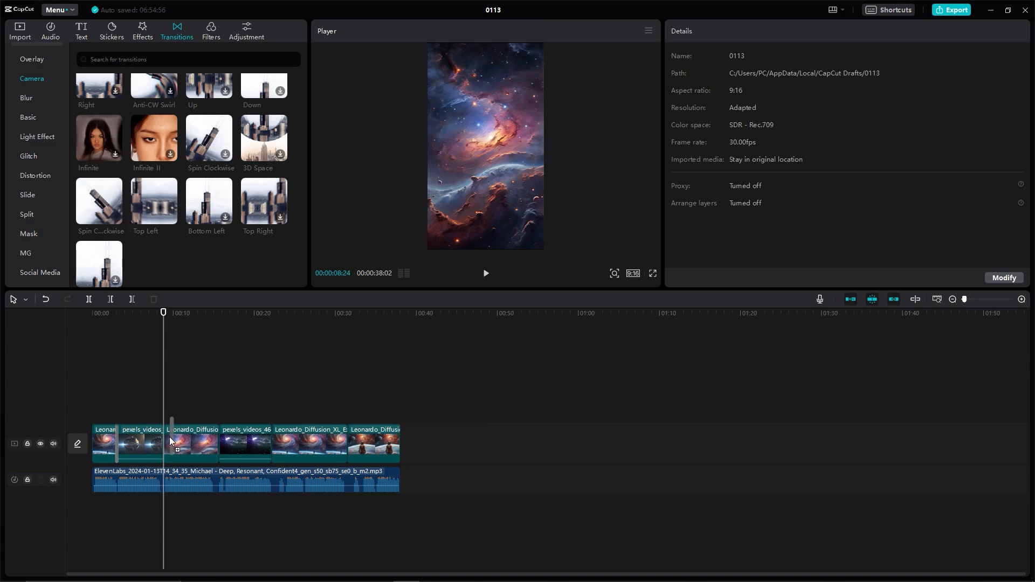
- Add the Inhale camera transition between the nebula image and the purple star video
scroll(178, 201, "up", 2)
scroll(178, 200, "up", 1)
left_click_drag(163, 313, 211, 313)
scroll(187, 181, "up", 1)
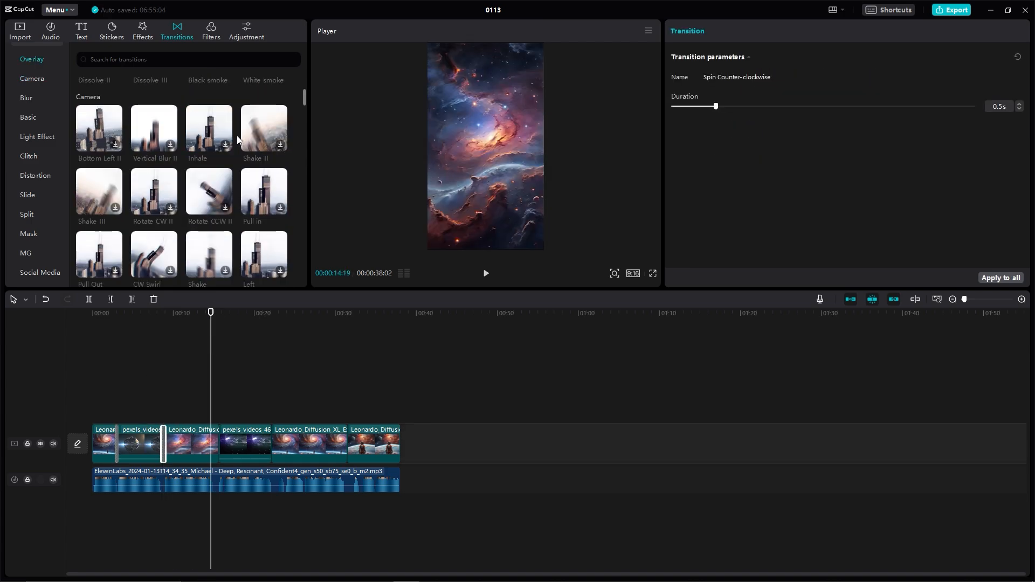
left_click(207, 127)
left_click_drag(207, 128, 219, 445)
- Add Black Fade before the second galaxy image and White Flash before the astronaut image, and play the timeline back from the beginning
scroll(165, 125, "up", 3)
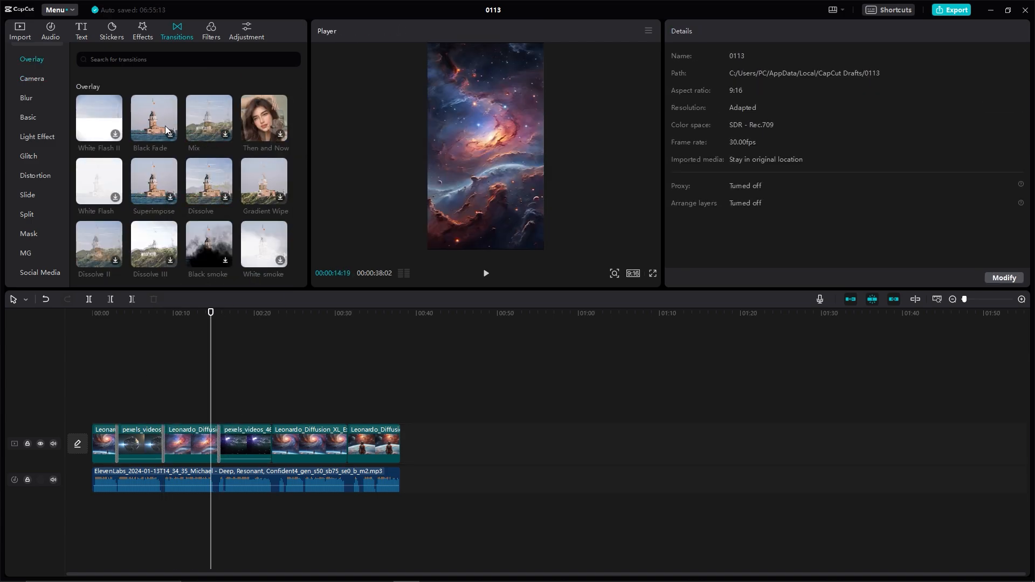
left_click_drag(276, 427, 276, 429)
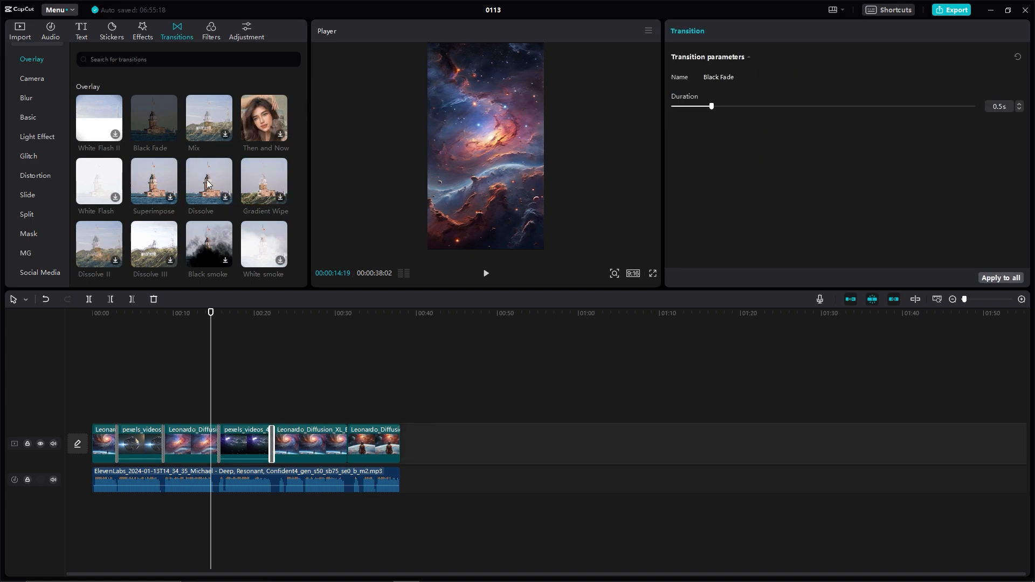
mouse_move(101, 184)
left_mouse_down()
mouse_move(222, 207)
mouse_move(346, 443)
left_mouse_up()
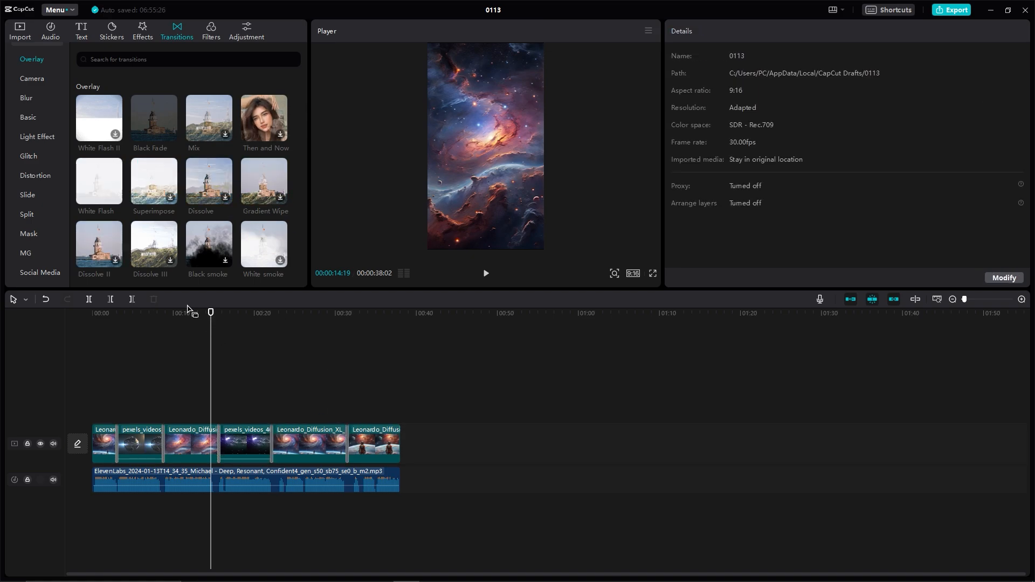
left_click_drag(174, 314, 100, 323)
key("space")
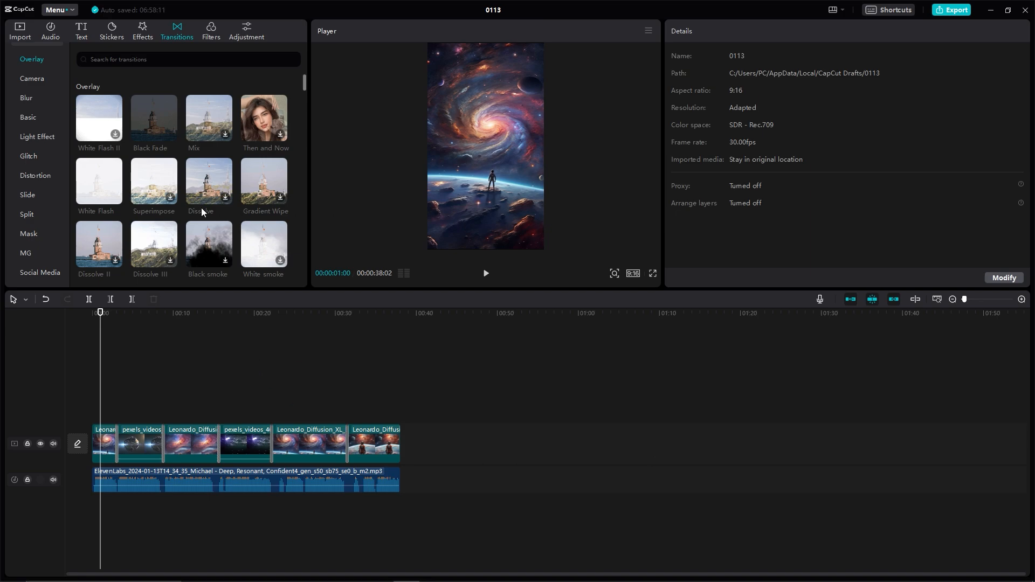
- Apply the Optical Zoom effect over the first galaxy image and the Smart Sharpen effect over the Earth video
left_click(142, 29)
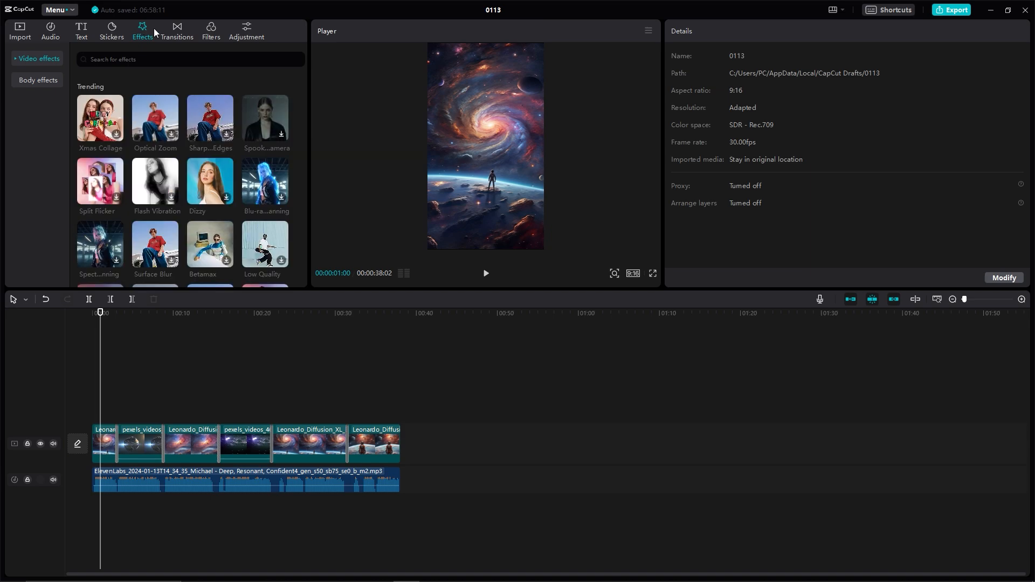
left_click(149, 128)
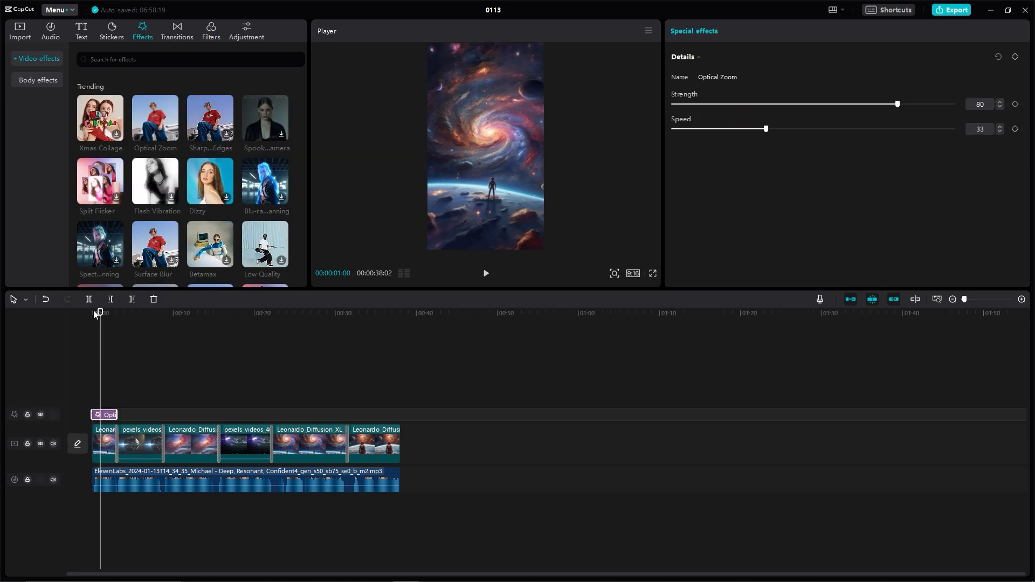
left_click_drag(100, 317, 131, 331)
scroll(154, 216, "down", 2)
left_click(154, 211)
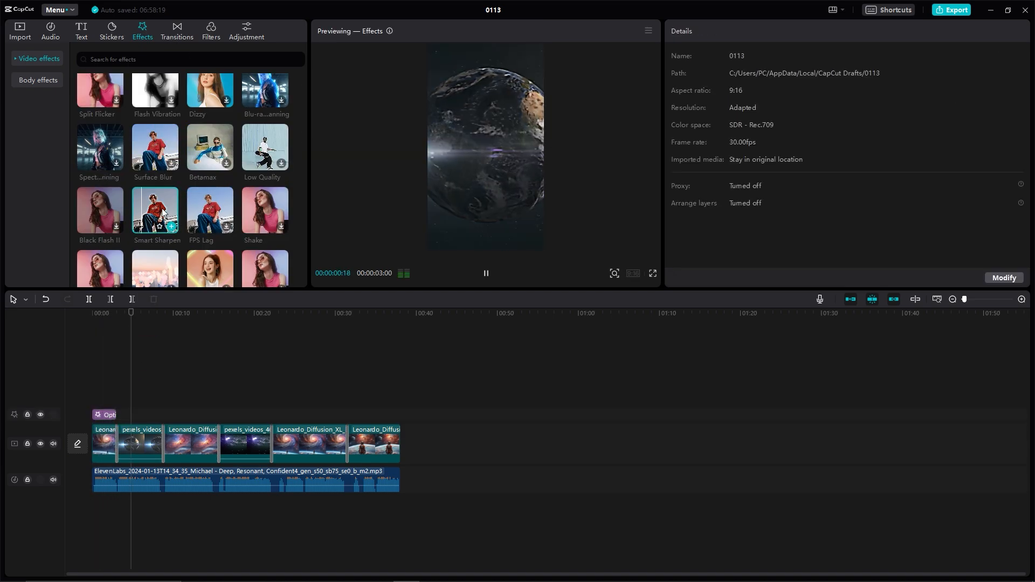
left_click_drag(153, 211, 124, 413)
- Try the Flash Vibration effect over the whole nebula image and check the frame at about 13 s
scroll(104, 184, "up", 2)
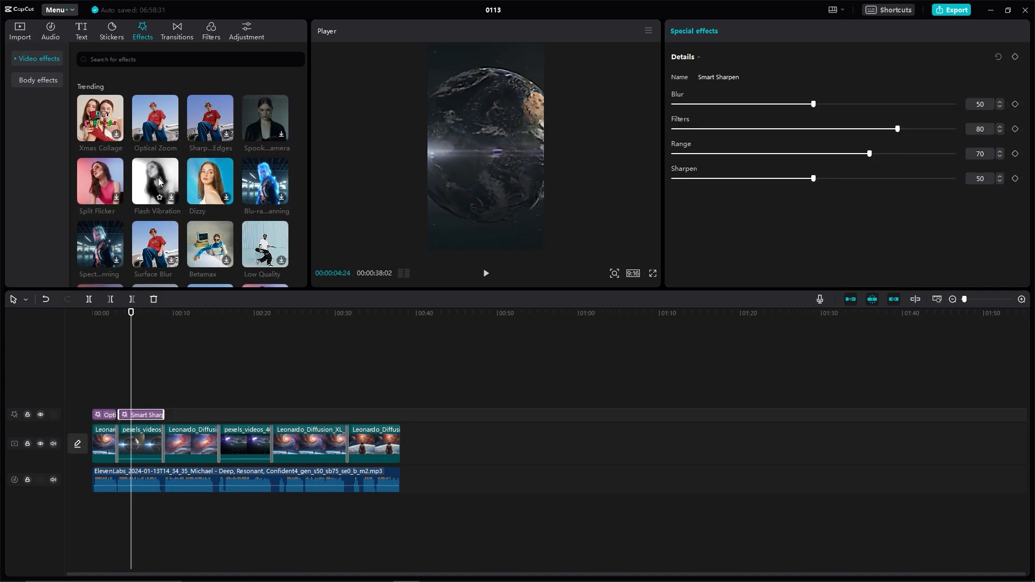
left_click_drag(155, 182, 188, 413)
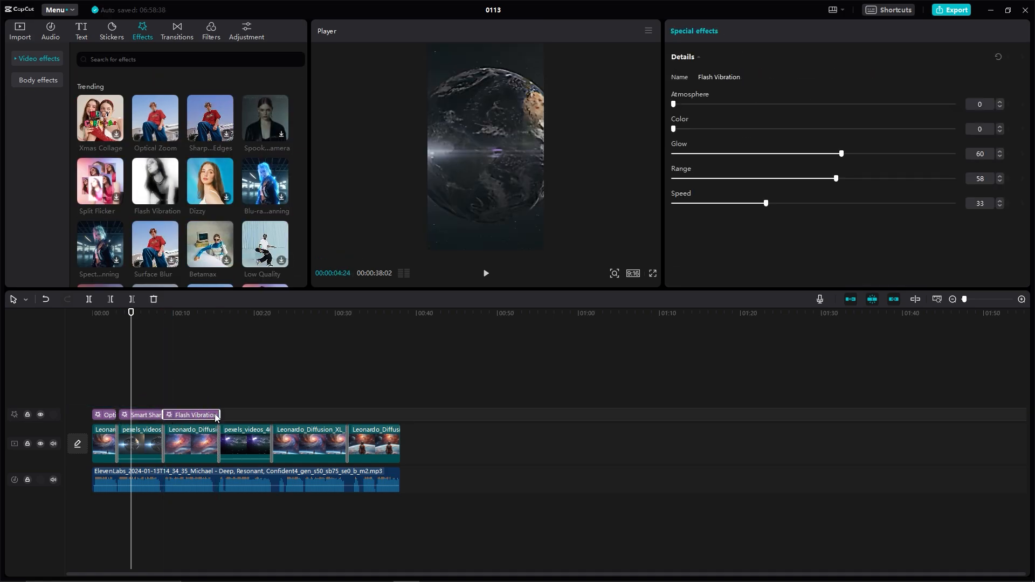
left_click(199, 367)
- Find the Strobe effect among the trending video effects and place it over the purple star video
scroll(180, 217, "down", 3)
scroll(164, 170, "down", 3)
scroll(134, 184, "down", 3)
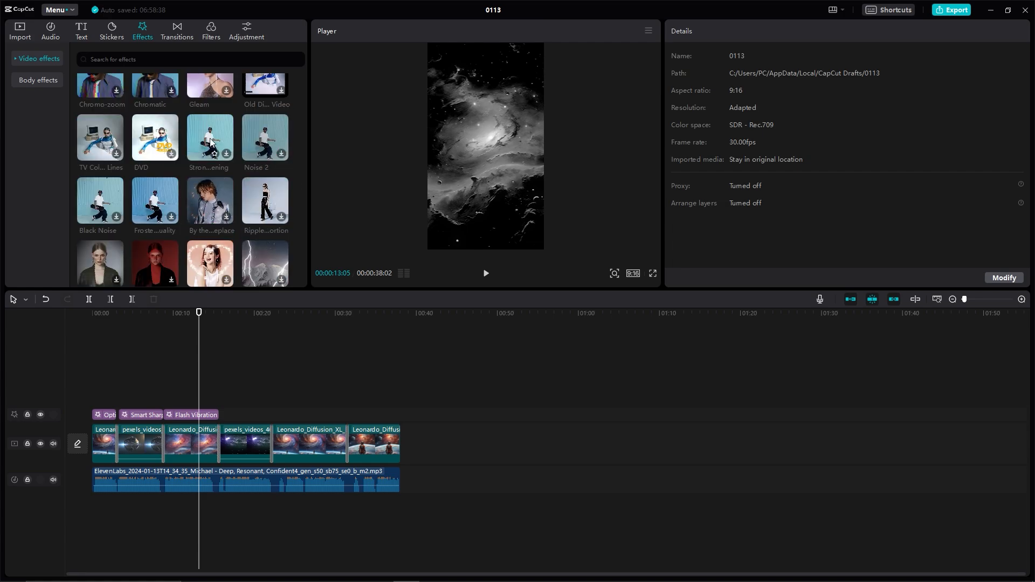
scroll(257, 163, "up", 2)
scroll(212, 179, "up", 3)
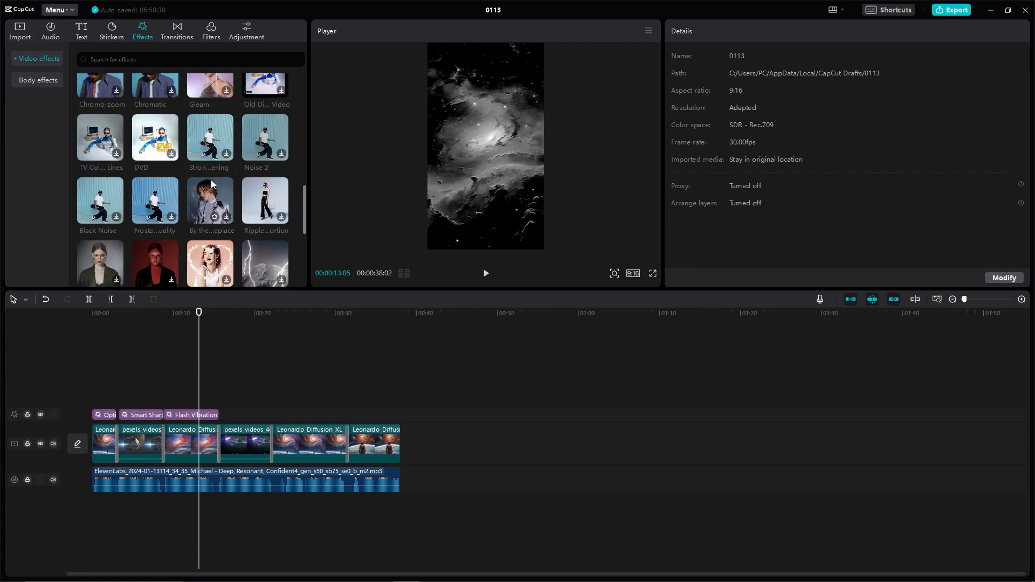
left_click_drag(251, 197, 232, 414)
- Play back the nebula section, replace its Flash Vibration effect with Optical Zoom, and preview the section again
left_click(166, 317)
key("space")
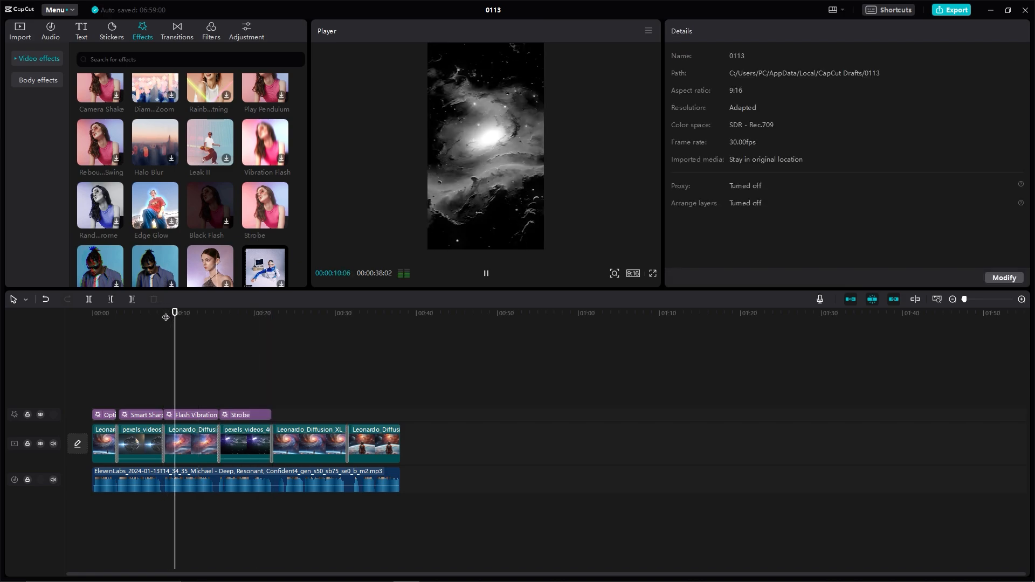
left_click(202, 415)
key("Delete")
scroll(209, 183, "up", 4)
scroll(141, 122, "up", 1)
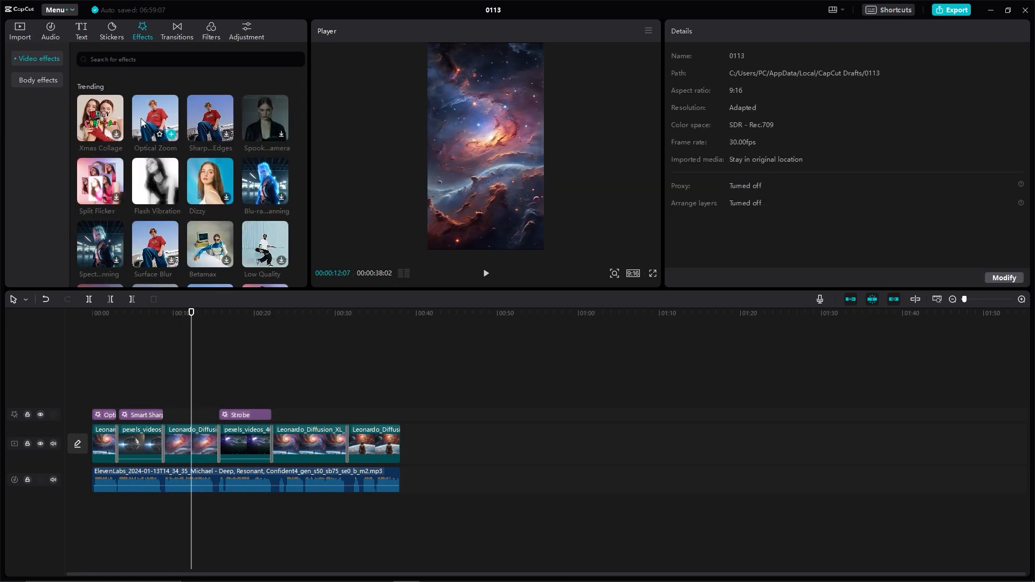
left_click_drag(174, 419, 174, 415)
left_click(162, 381)
key("space")
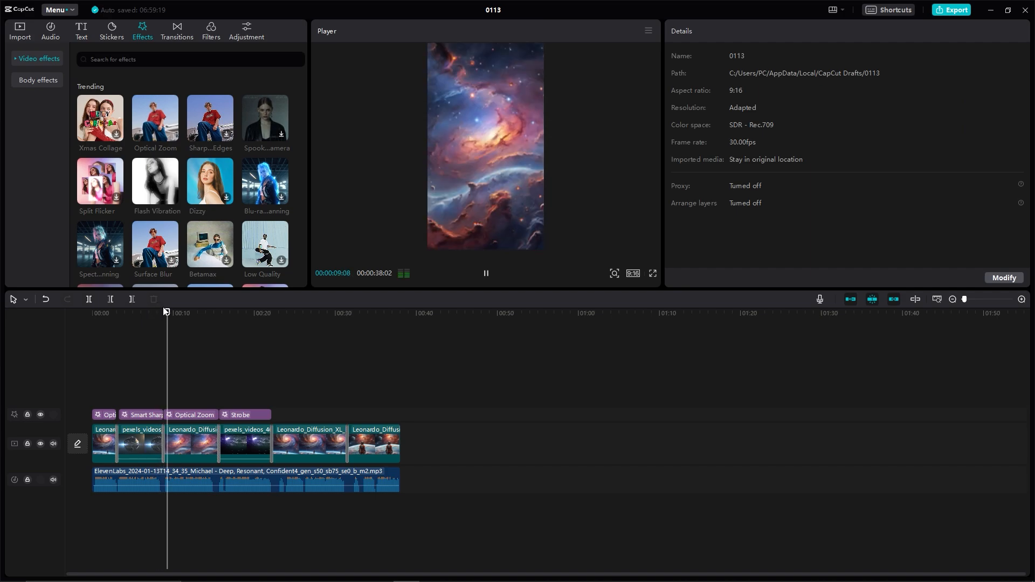
- Reduce the purple star video's scale to 327%
mouse_move(245, 320)
left_mouse_down()
mouse_move(253, 324)
mouse_move(238, 323)
left_mouse_up()
left_click(247, 415)
left_click(243, 443)
mouse_move(870, 113)
left_mouse_down()
mouse_move(843, 115)
mouse_move(857, 115)
left_mouse_up()
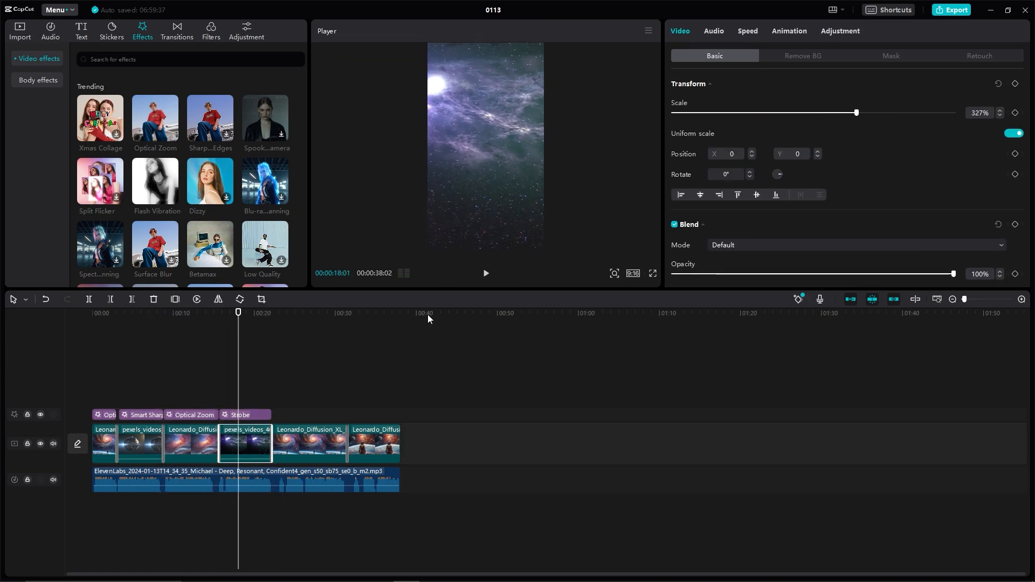
- Try the Sharpen Edges effect over the full length of the second galaxy image
left_click_drag(235, 320, 291, 330)
left_click_drag(210, 120, 283, 417)
left_click(301, 415)
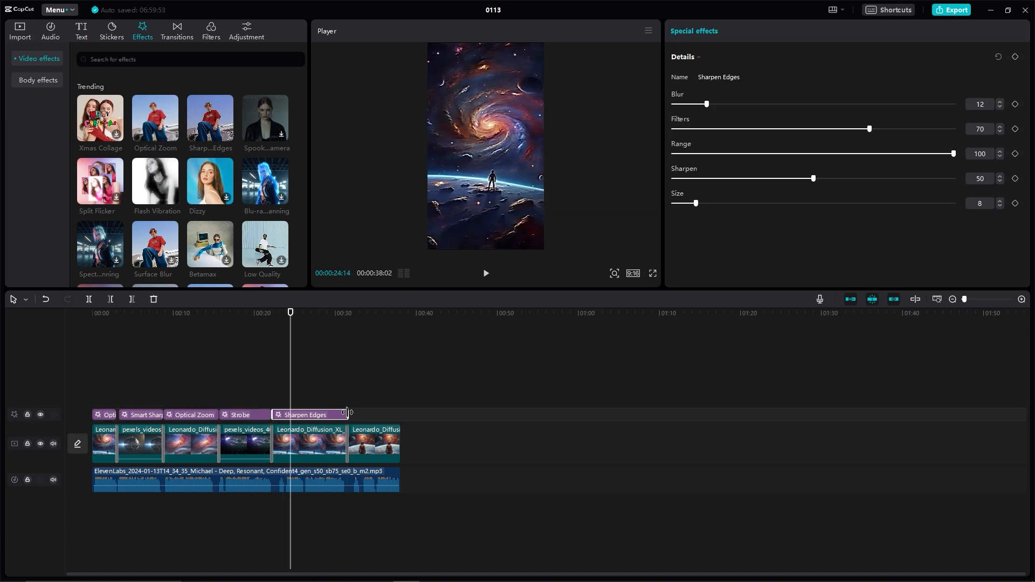
- Replace the Sharpen Edges effect over the second galaxy image with the Betamax effect
left_click(284, 330)
scroll(210, 162, "down", 2)
left_click_drag(210, 147, 273, 418)
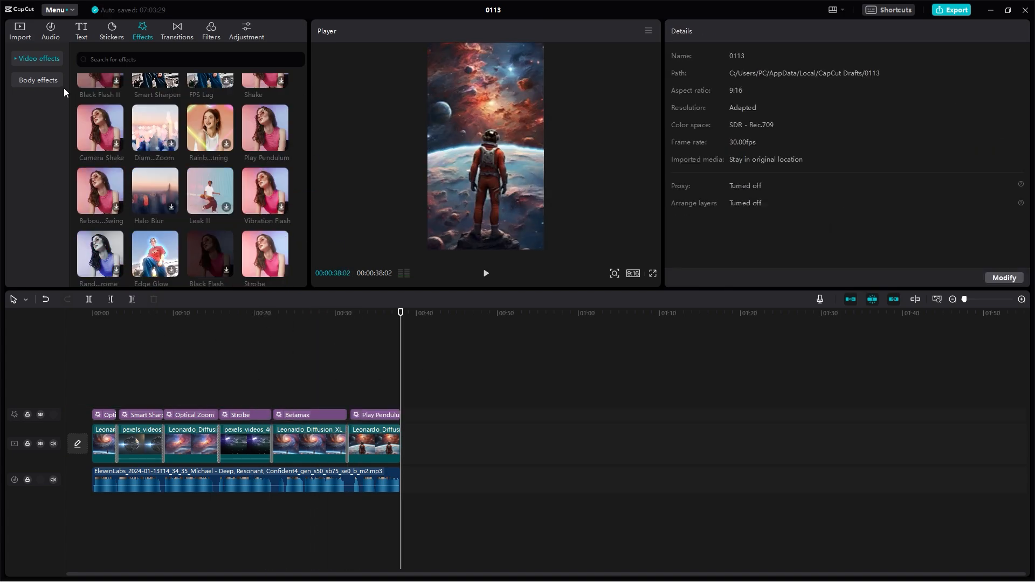
- Generate auto captions from the voiceover with the language set to English
left_click(84, 35)
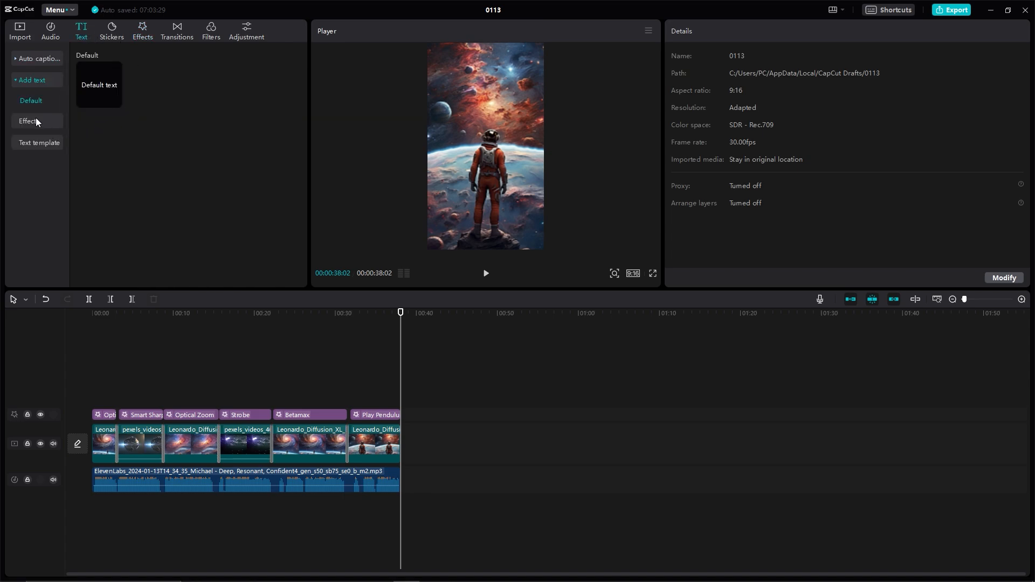
left_click(36, 57)
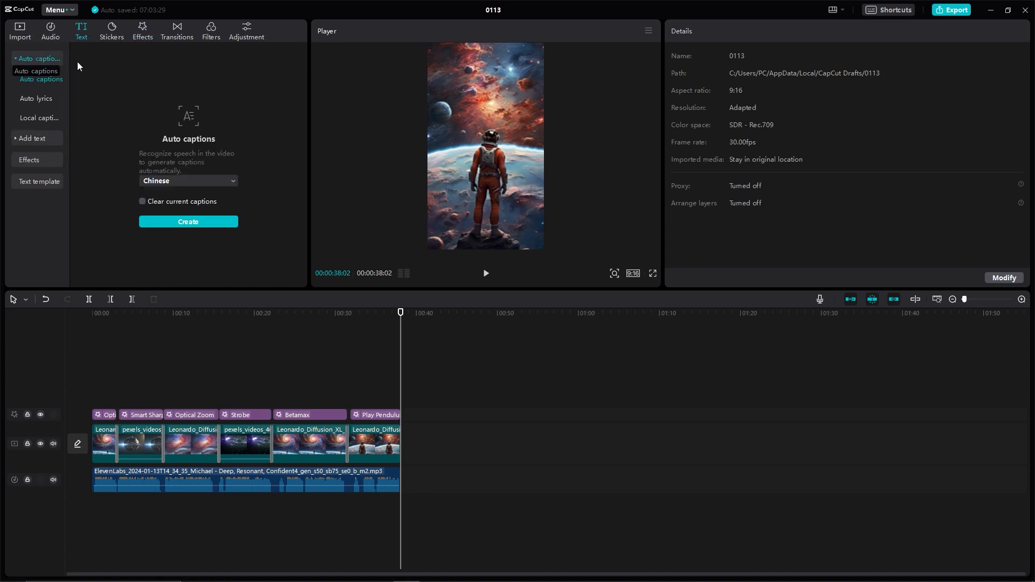
left_click(183, 182)
left_click(175, 231)
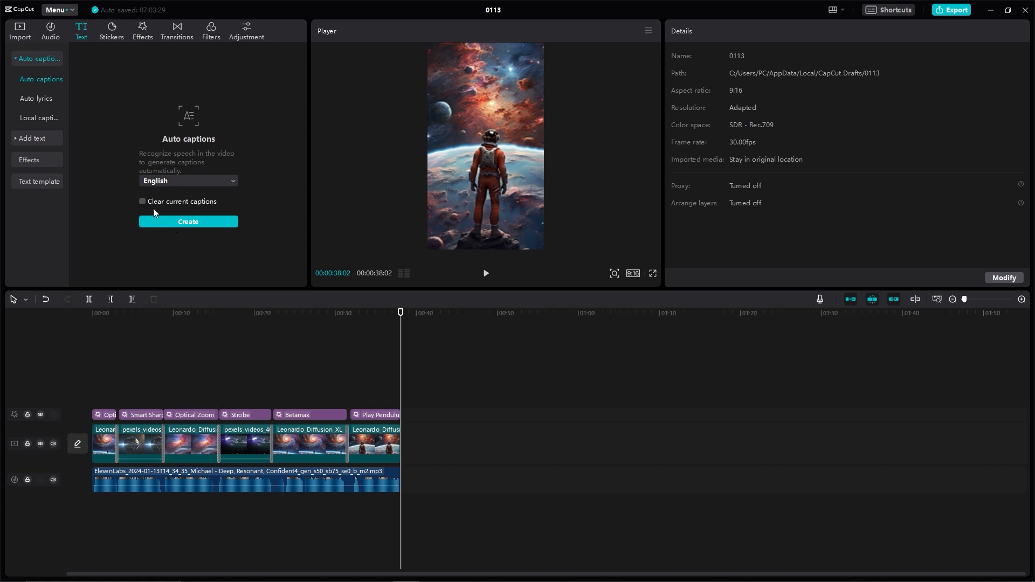
left_click(186, 221)
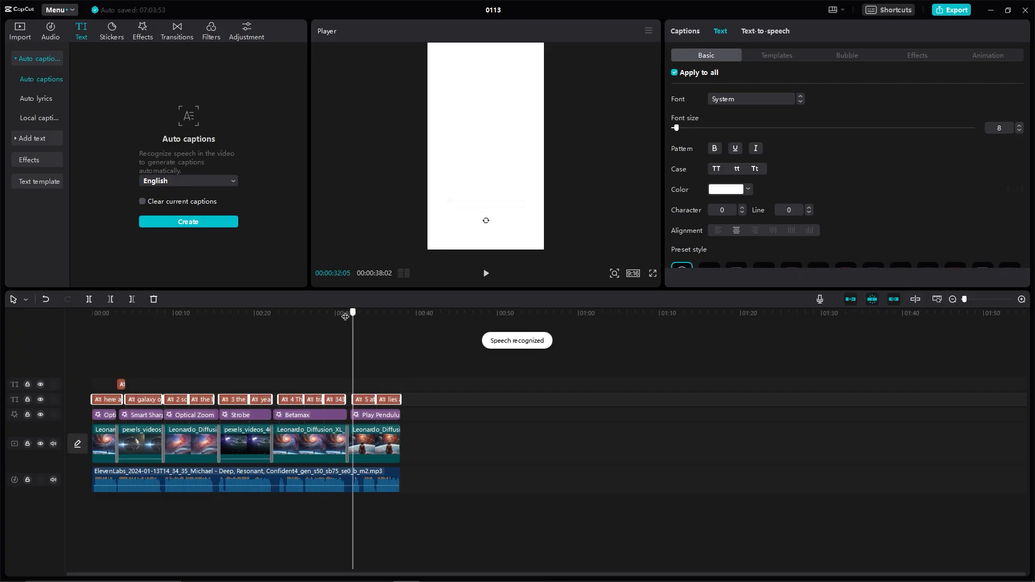
- Select all generated captions and set their font to Tenada-Bold at size 9
left_click(113, 333)
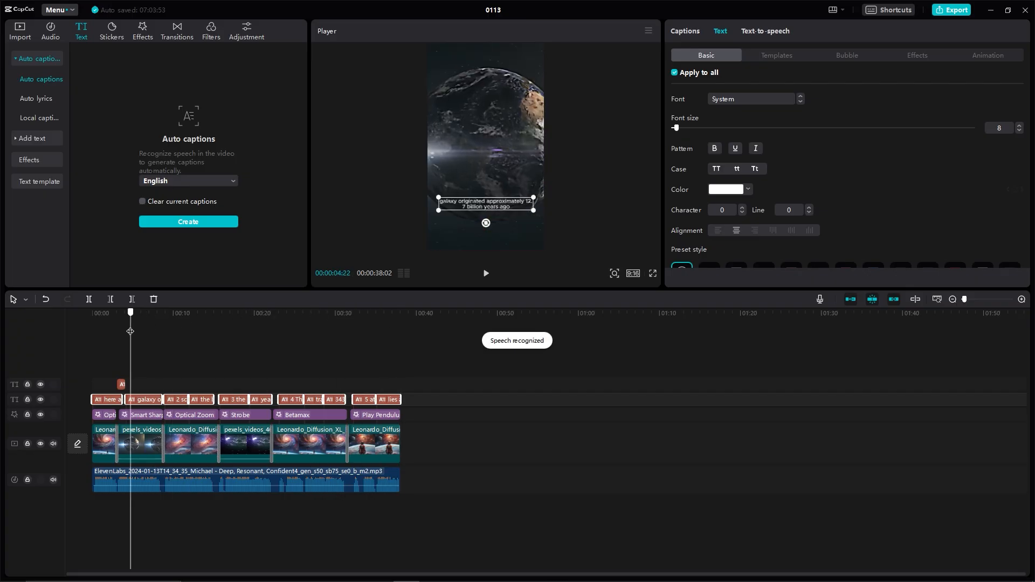
left_click_drag(113, 328, 139, 328)
left_click(504, 413)
left_click_drag(304, 376, 70, 398)
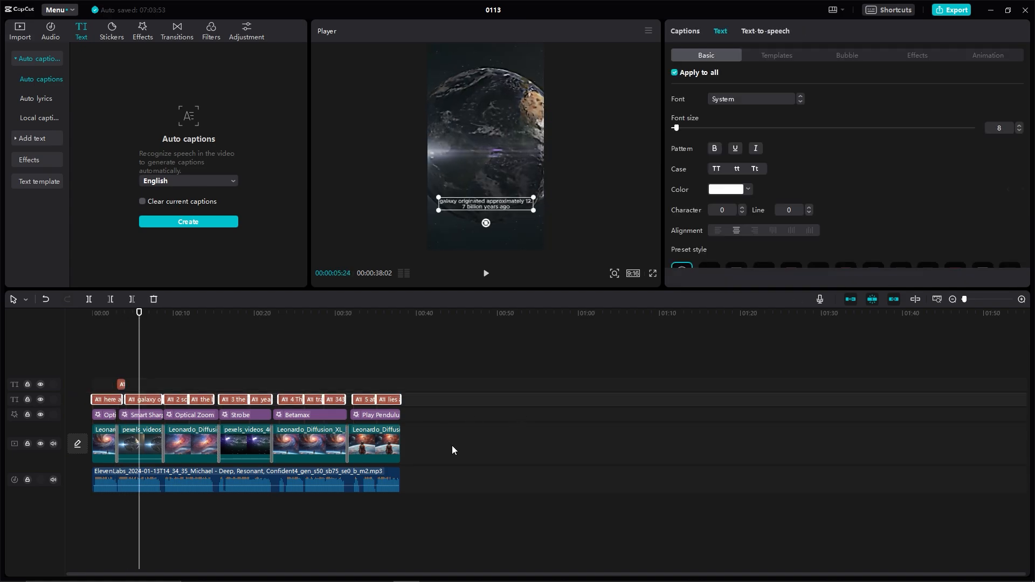
left_click_drag(427, 404, 81, 363)
left_click_drag(683, 128, 678, 130)
left_click(752, 99)
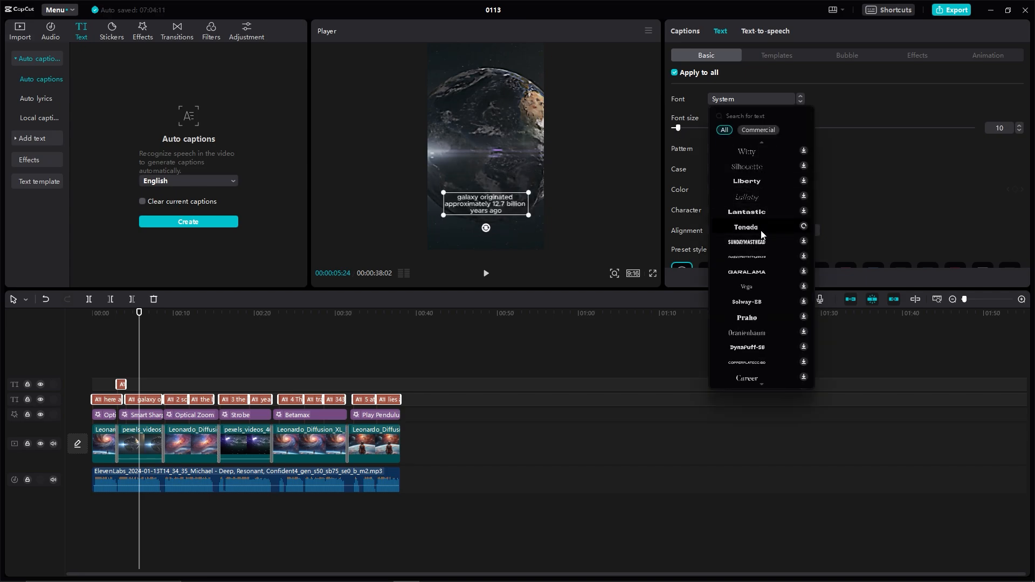
left_click(761, 233)
left_click_drag(678, 129, 676, 130)
- Move the captions to the centre of the frame, then apply the white text with black outline preset and enlarge them slightly
left_click_drag(497, 206, 498, 148)
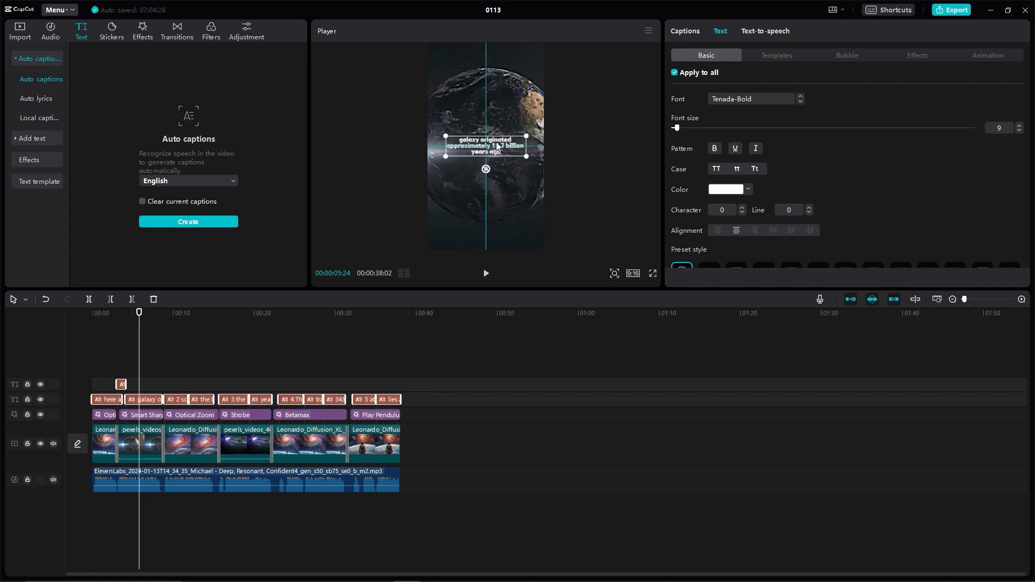
scroll(833, 197, "down", 3)
left_click(734, 133)
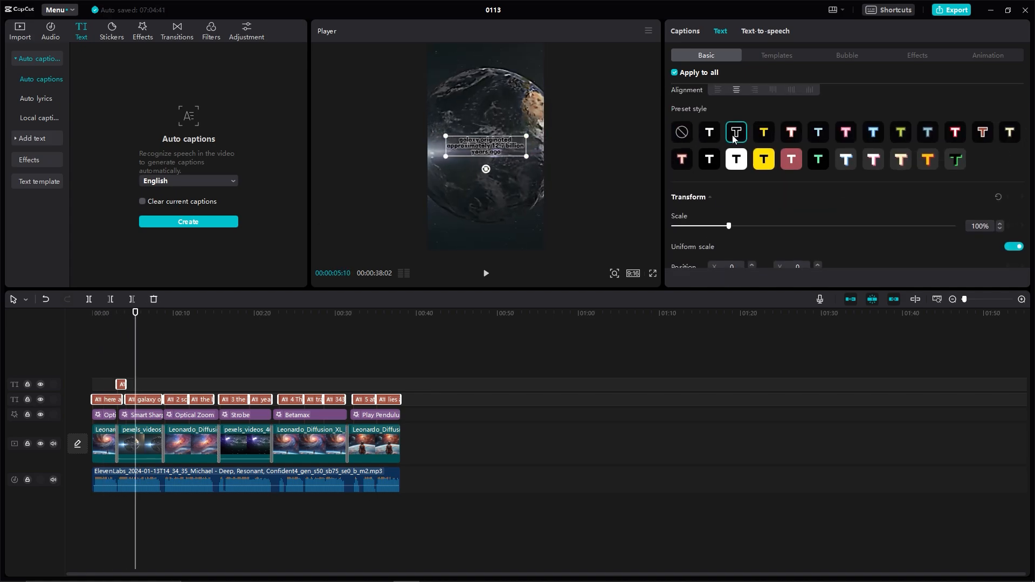
left_click_drag(727, 228, 731, 231)
- Apply the Judder Up entrance animation to all captions and check a caption over the purple star video
left_click(988, 55)
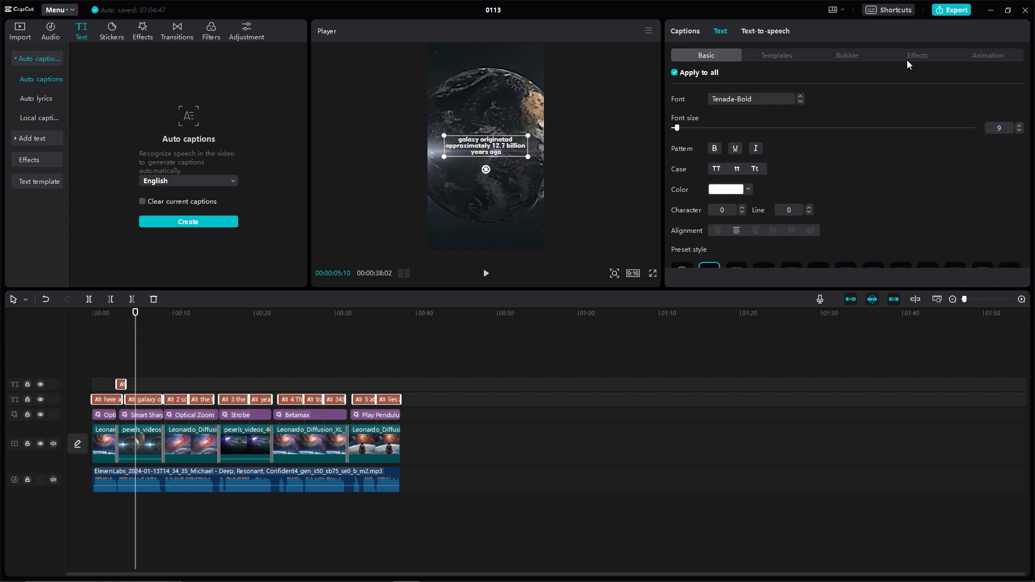
left_click(741, 126)
scroll(885, 172, "down", 2)
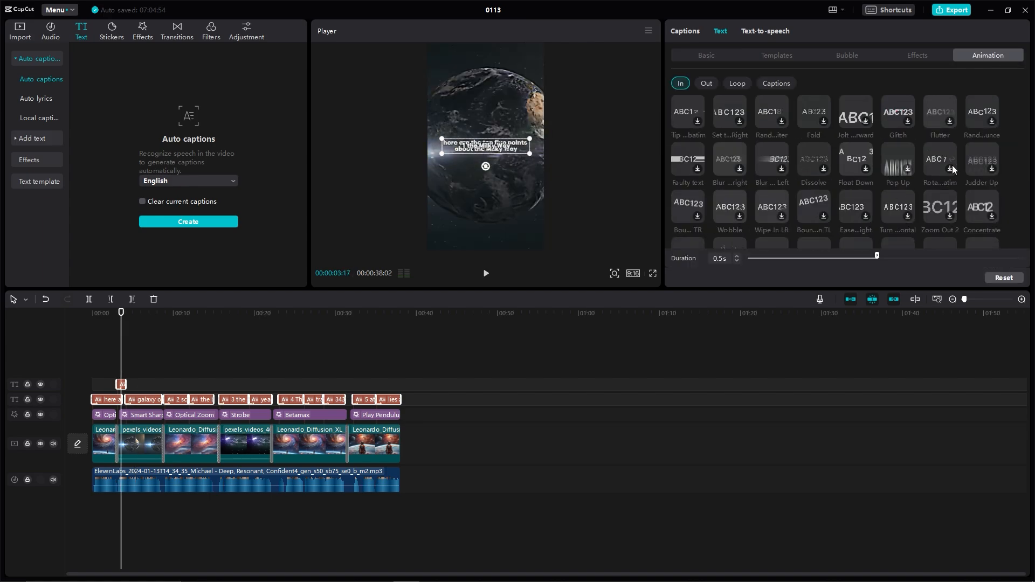
left_click(991, 174)
scroll(990, 177, "up", 2)
scroll(781, 225, "down", 4)
left_click(232, 324)
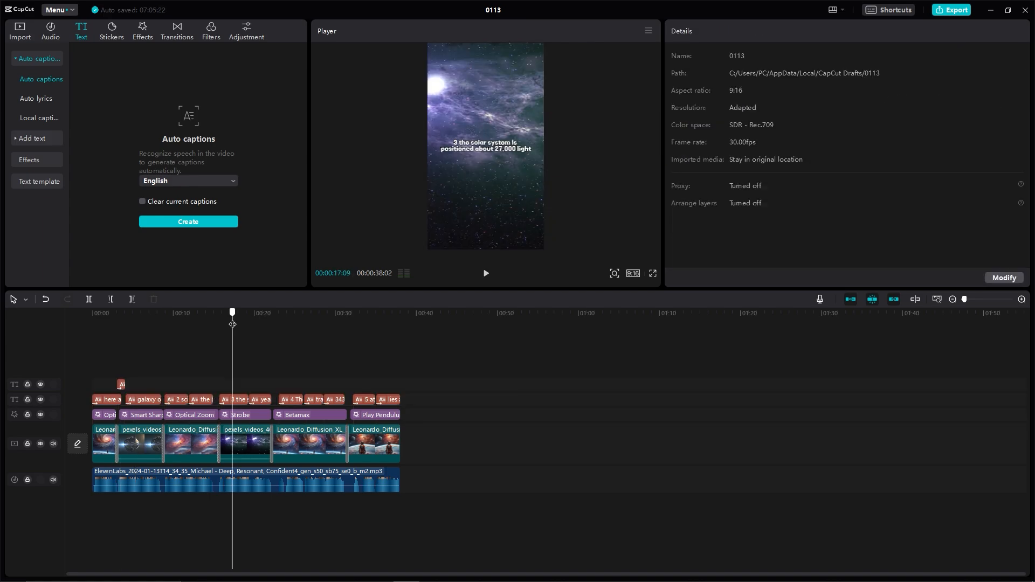
- Add cinematic-atmosphere-score-2-22136.mp3 beneath the voiceover from the start of the video and lower its volume to -11.6 dB
left_click(20, 30)
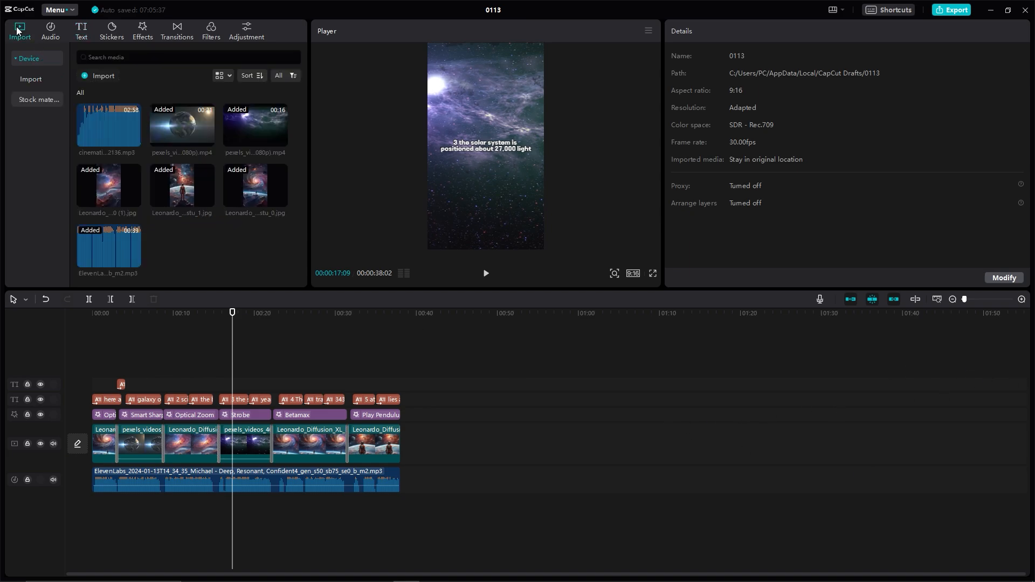
left_click_drag(257, 223, 102, 517)
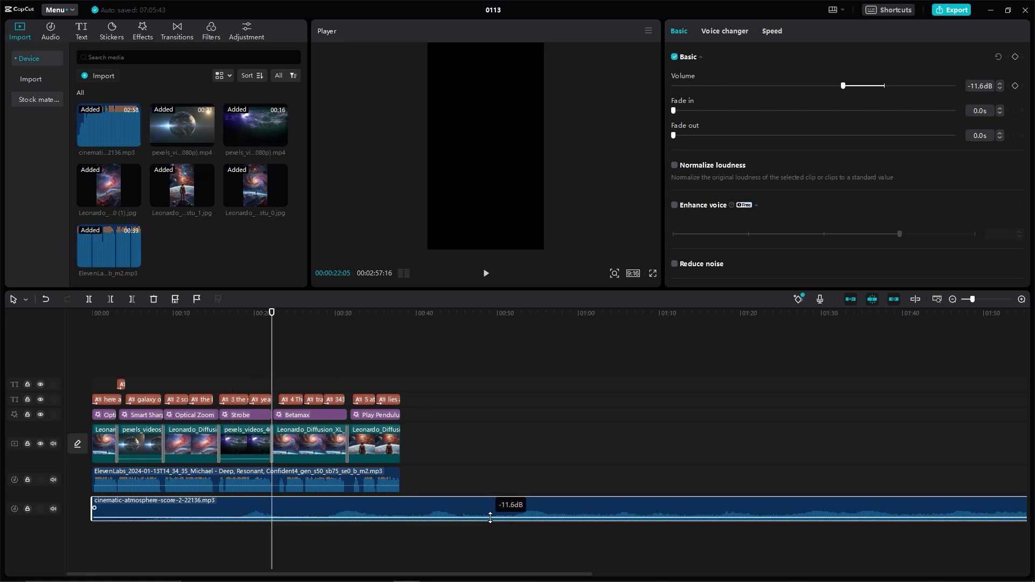
- Trim the music's quiet opening, align it with the video's start, cut its end to match the voiceover and set its volume to -18.3 dB
left_click_drag(91, 505, 322, 507)
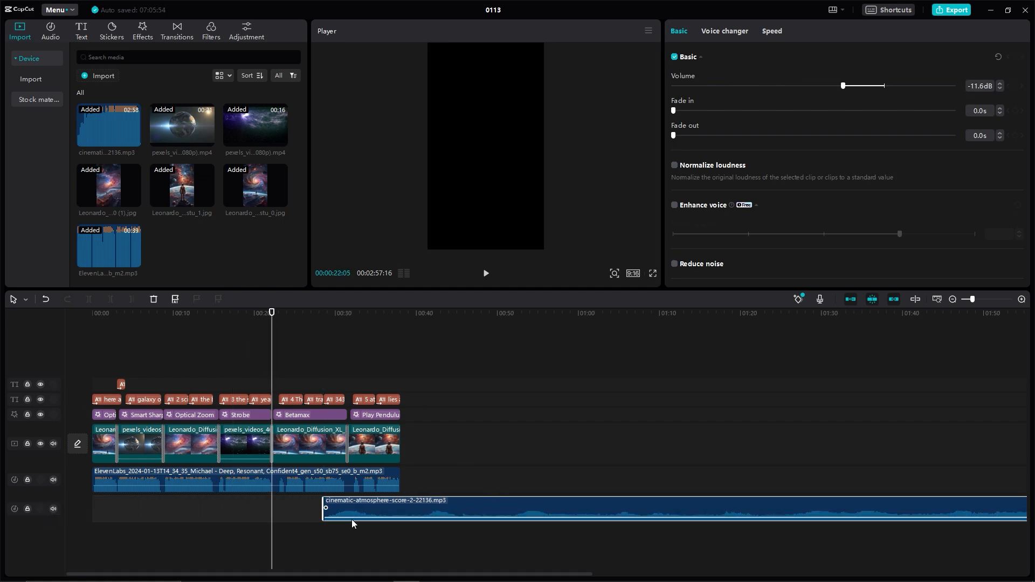
left_click_drag(97, 504, 535, 537)
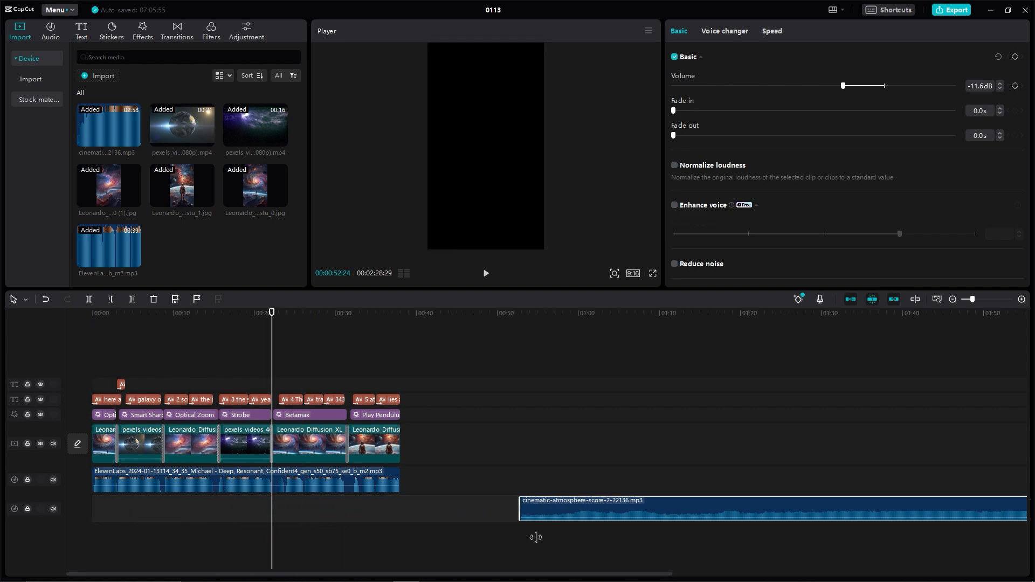
left_click_drag(136, 509, 140, 516)
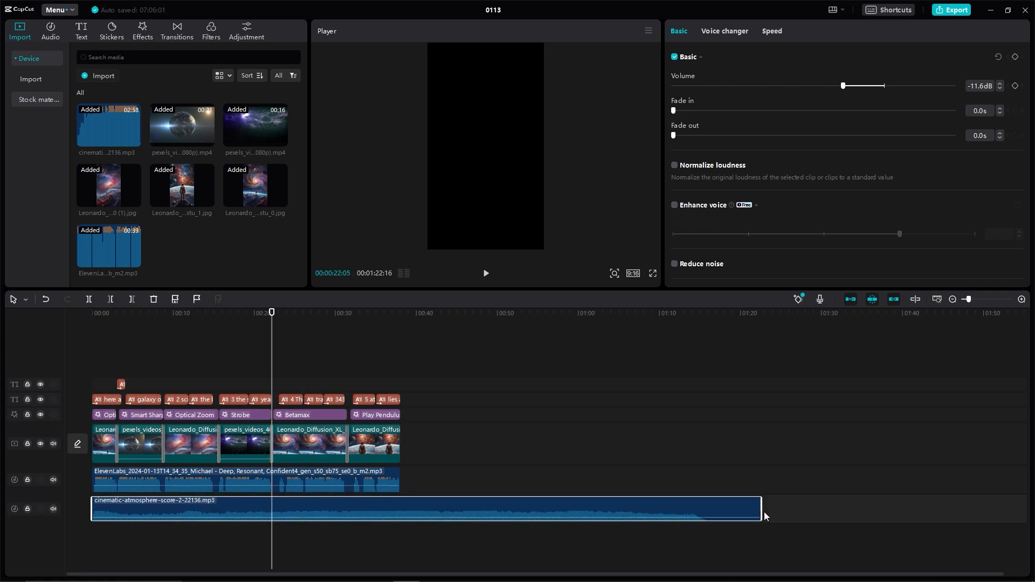
left_click_drag(763, 513, 401, 513)
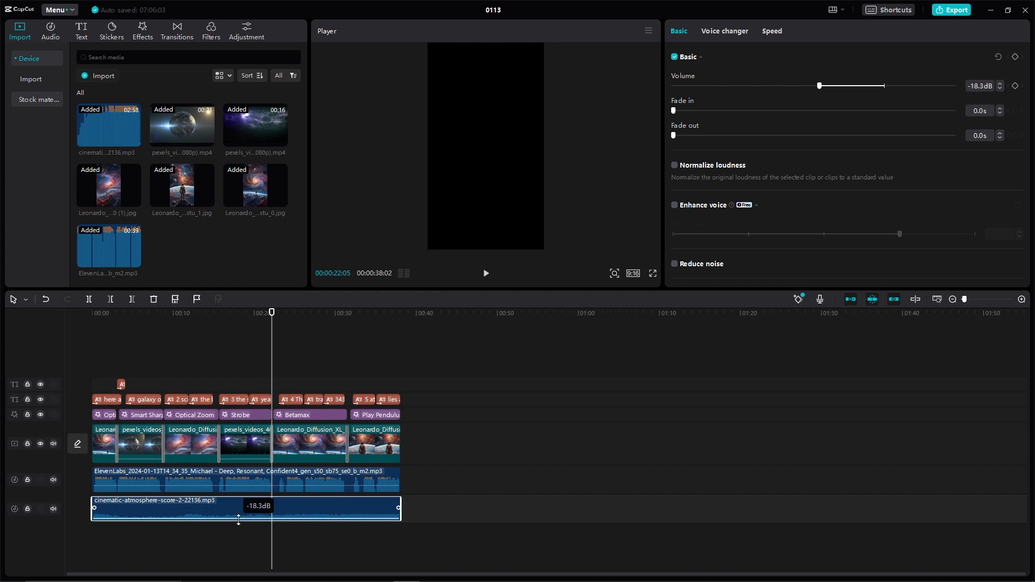
left_click(452, 501)
left_click(368, 345)
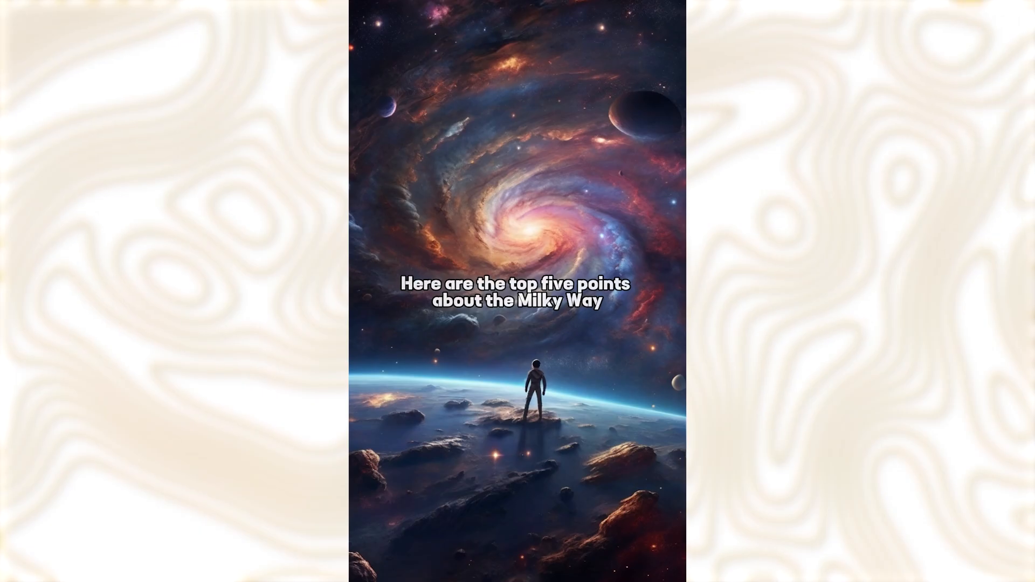